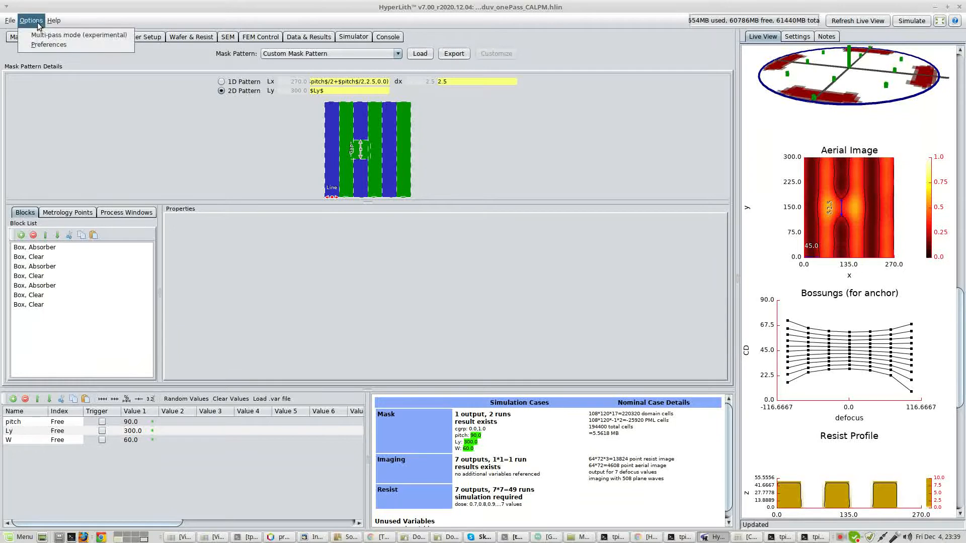
mouse_move(53, 20)
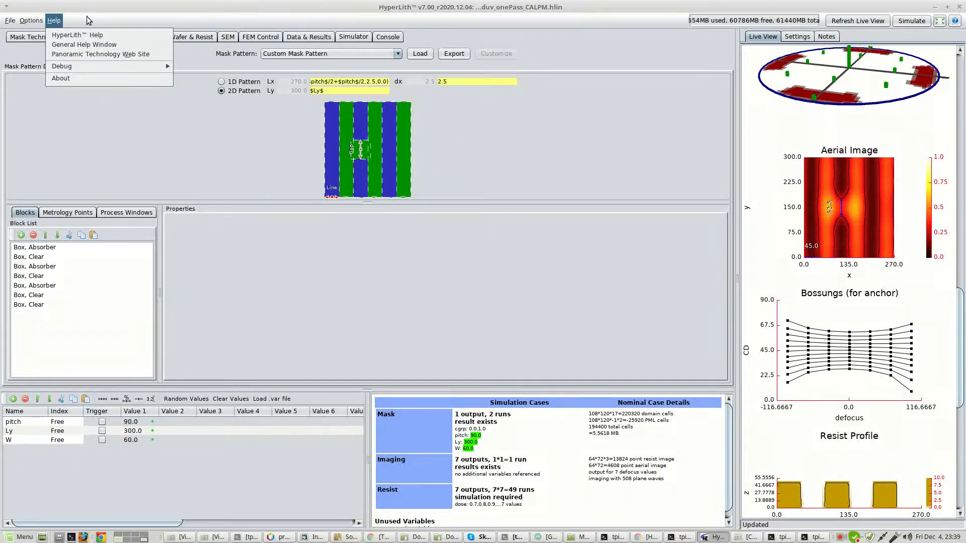
left_click(86, 20)
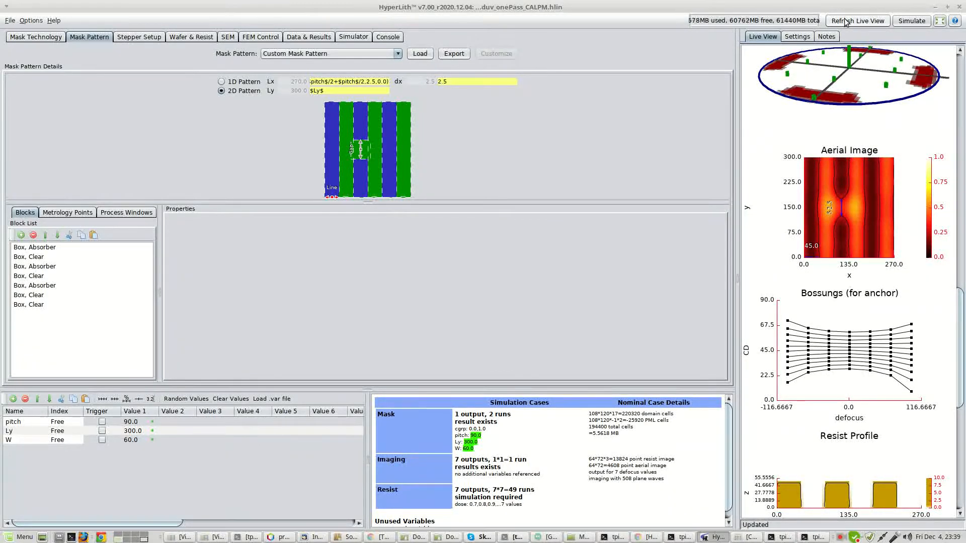
Set the sector illumination's number of poles to 2 and refresh the live view to examine the resulting images and resist pattern.
left_click(138, 38)
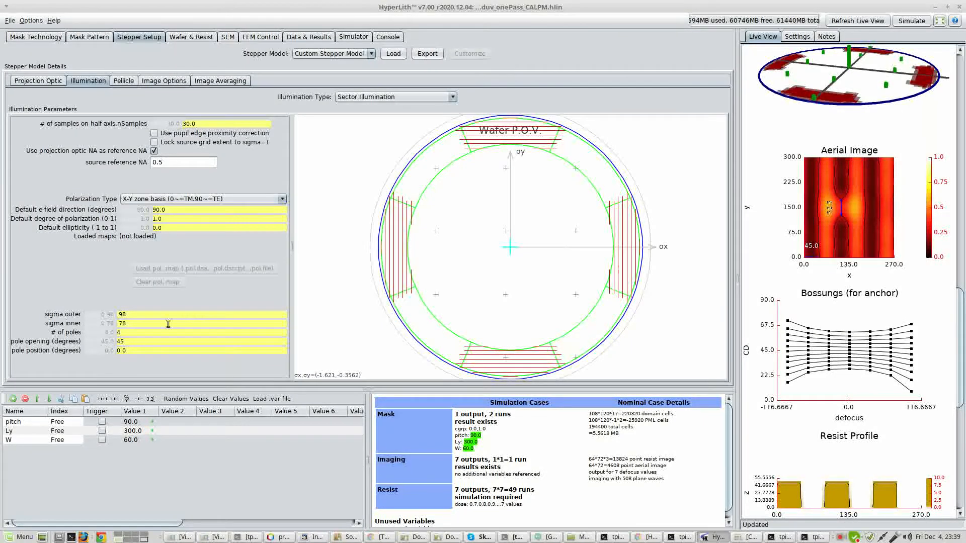
left_click_drag(149, 332, 100, 332)
type("2")
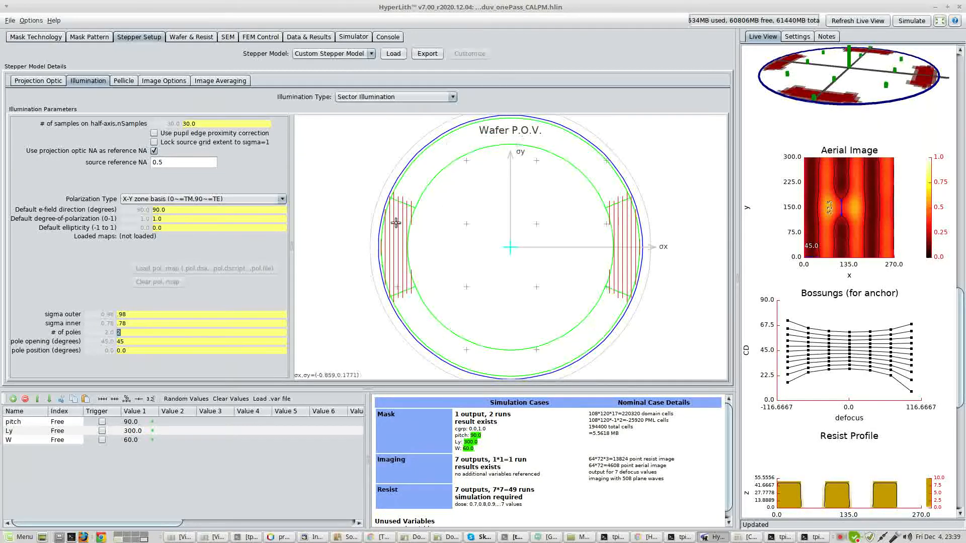
left_click(875, 23)
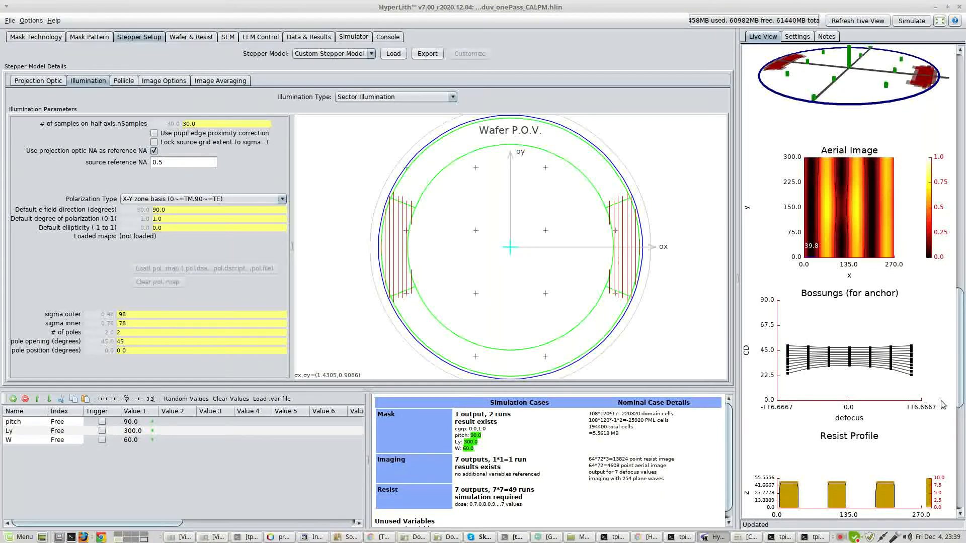
scroll(916, 424, "down", 5)
left_click_drag(858, 484, 868, 495)
left_click_drag(959, 430, 959, 459)
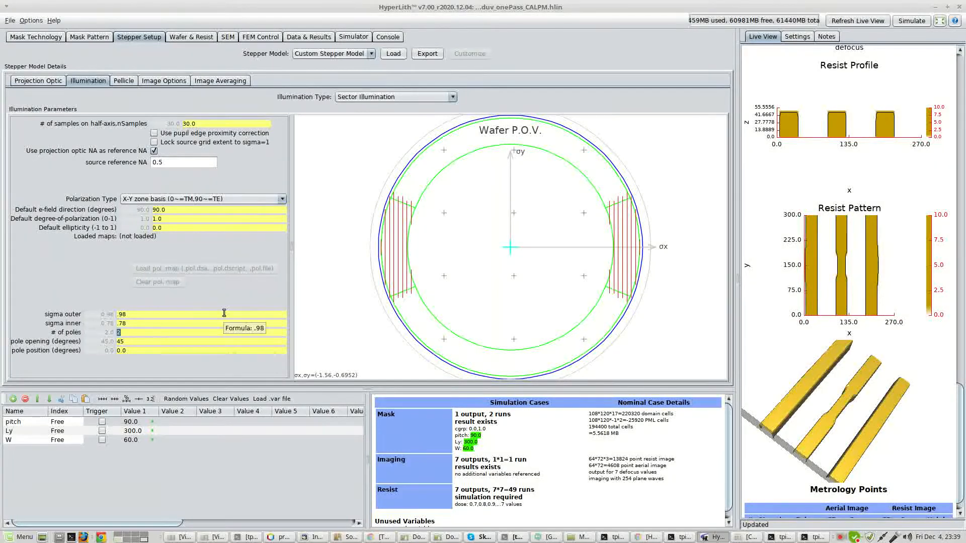
Set the sector illumination's number of poles back to 4 and review the aerial image in the live view.
type("4")
key("Return")
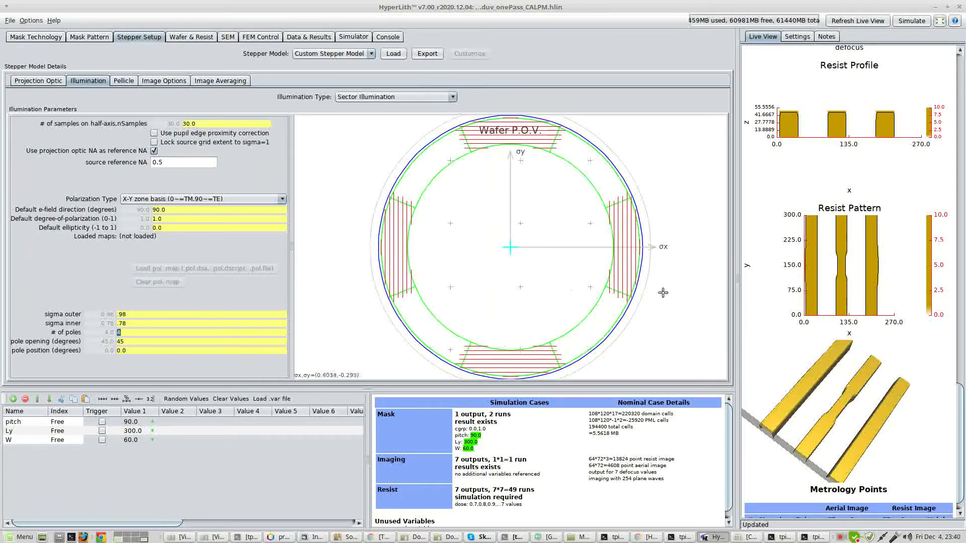
scroll(959, 385, "up", 3)
scroll(958, 385, "up", 5)
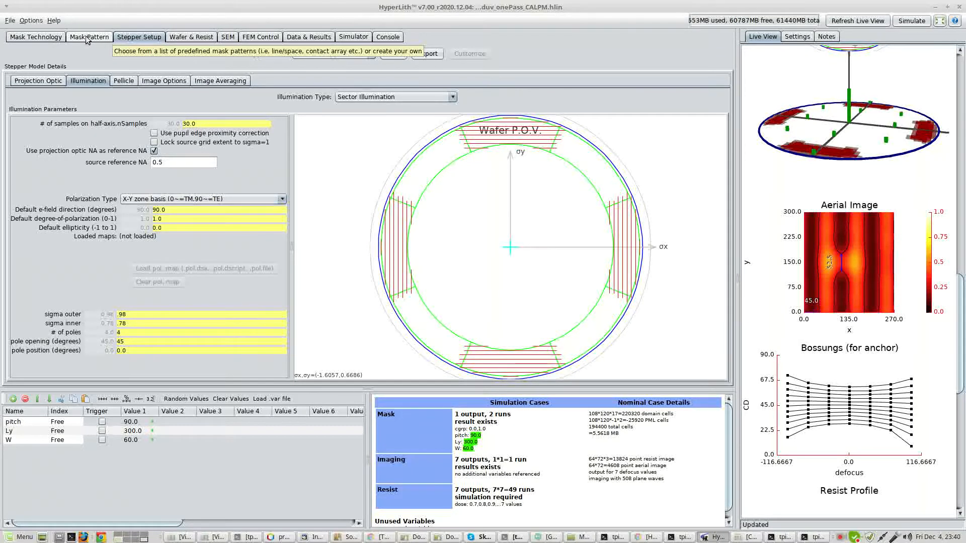
Enable the experimental multi-pass mode and add a second pass below the primary pass.
left_click(32, 22)
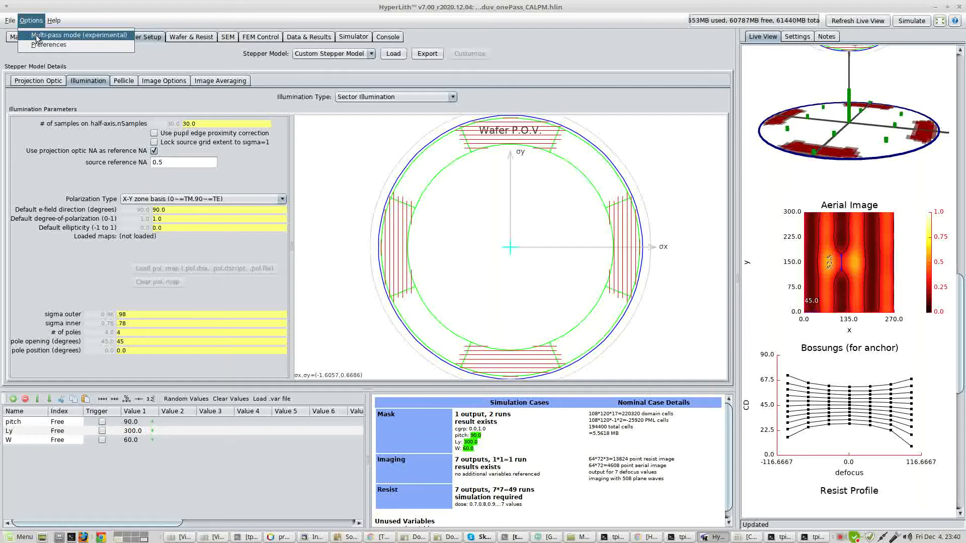
left_click(40, 35)
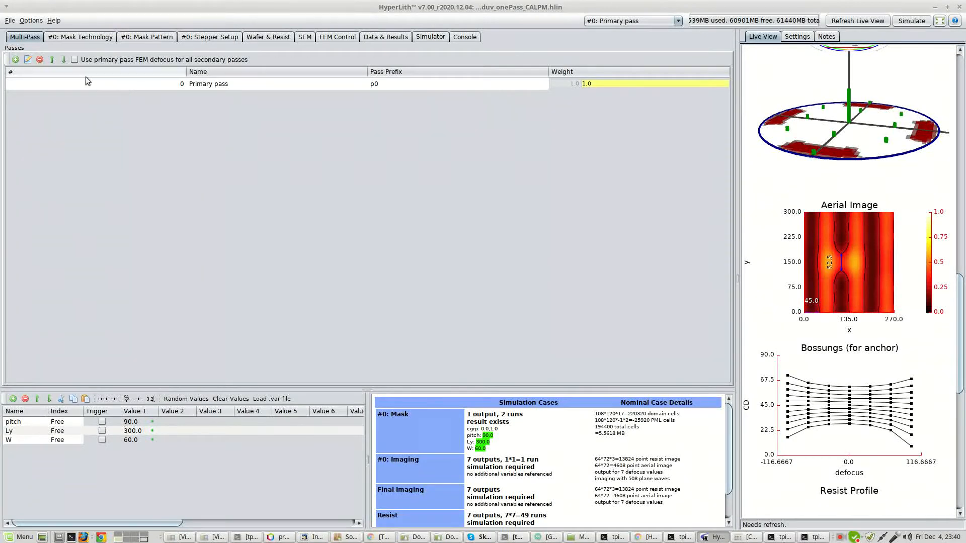
left_click(16, 60)
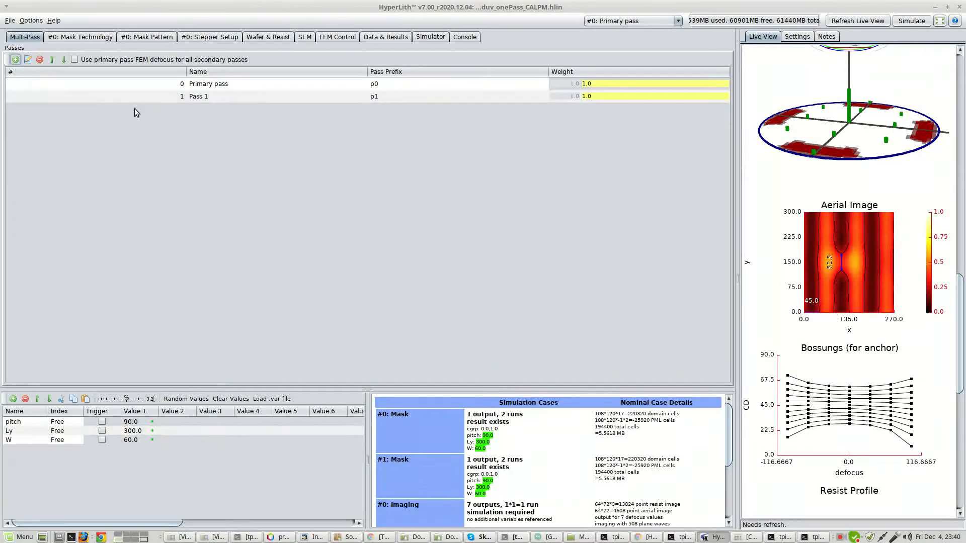
Rename the primary pass to Lines.
left_click(388, 84)
double_click(309, 83)
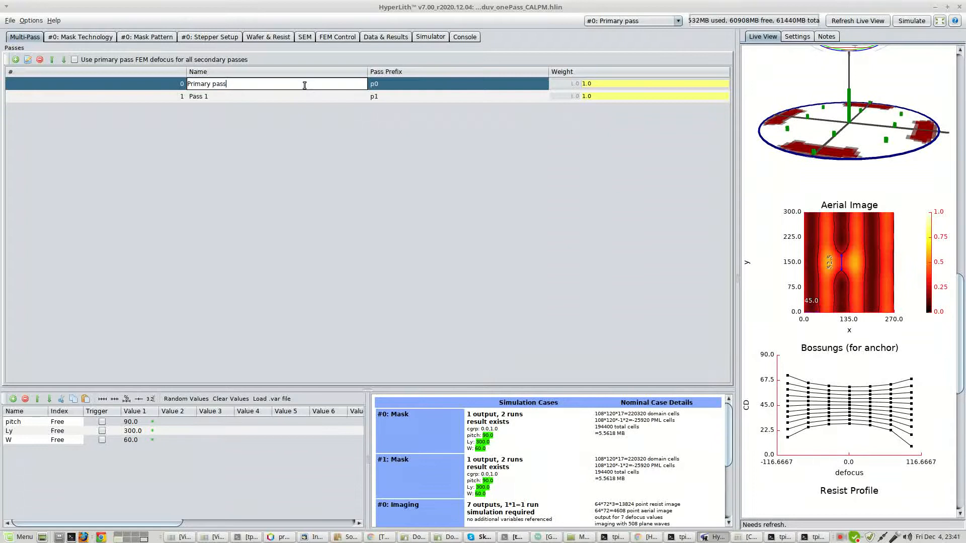
key("ctrl+a")
type("Lines")
left_click(164, 79)
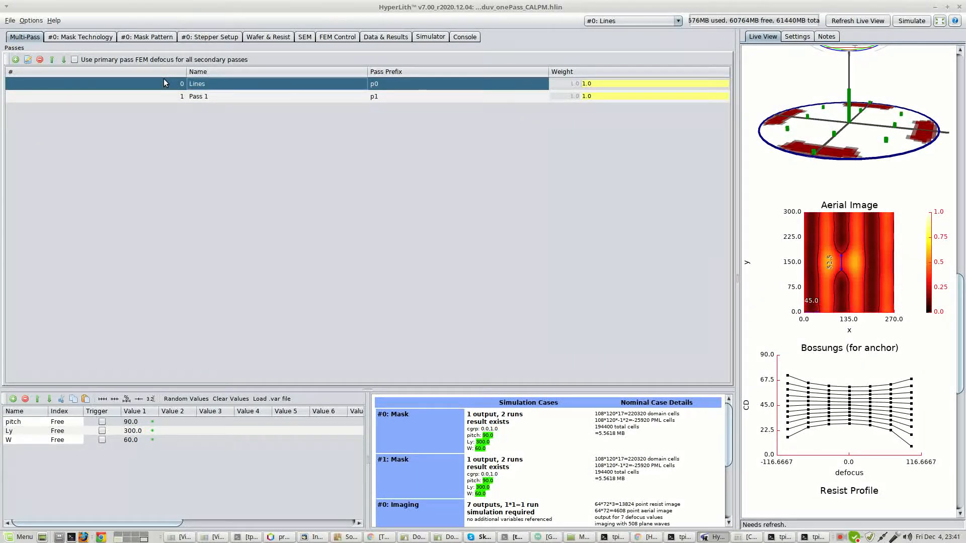
Rename the second pass to Gap.
double_click(237, 93)
key("BackSpace")
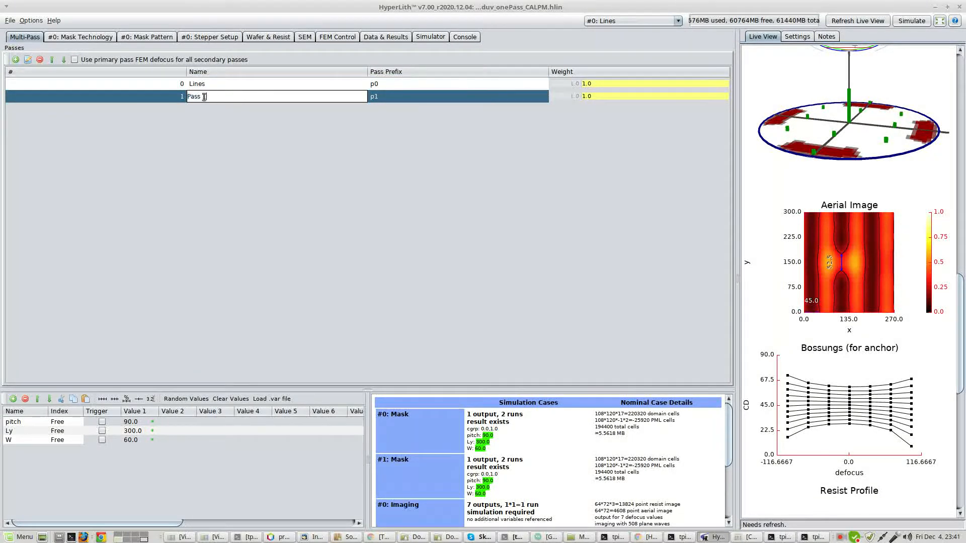
key("ctrl+a")
type("Gap")
left_click(182, 96)
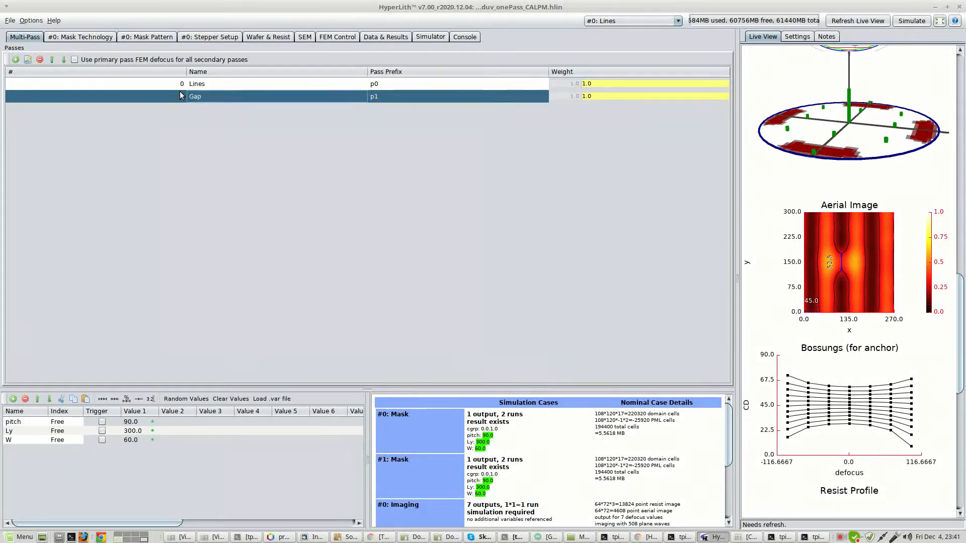
Save the simulation as a new file named duv_twoPass_CALPM.hlin in the MultiPass folder.
left_click(10, 20)
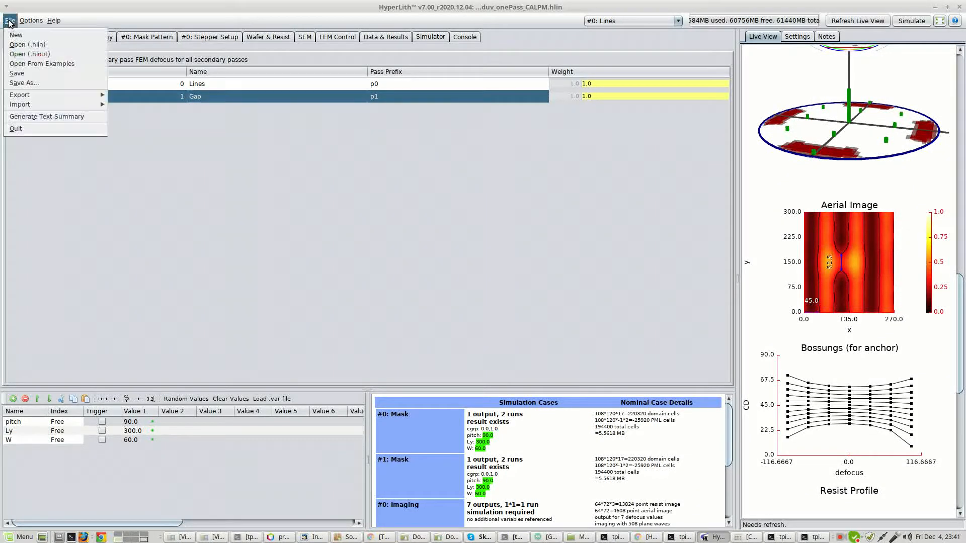
left_click(25, 83)
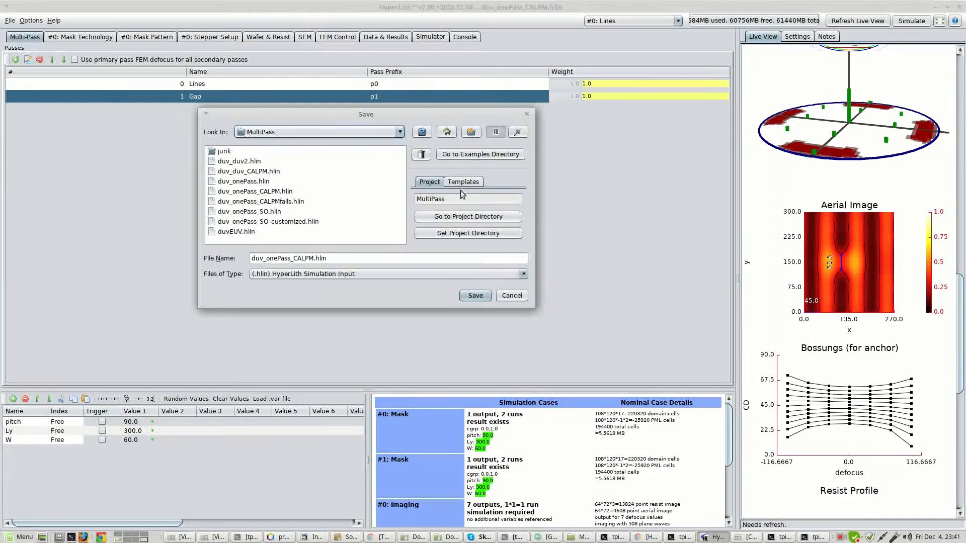
left_click(271, 258)
left_click_drag(265, 258, 277, 258)
type("t")
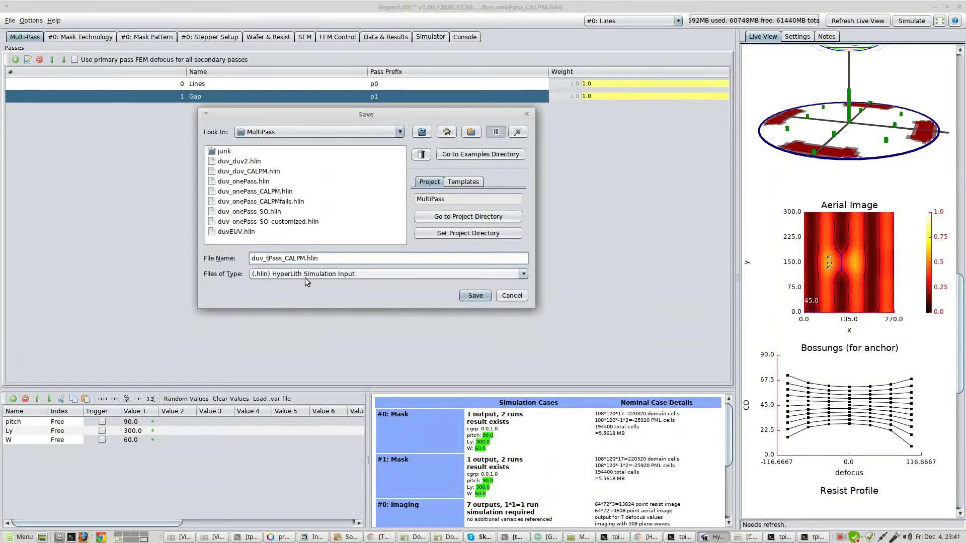
type("wo")
key("Return")
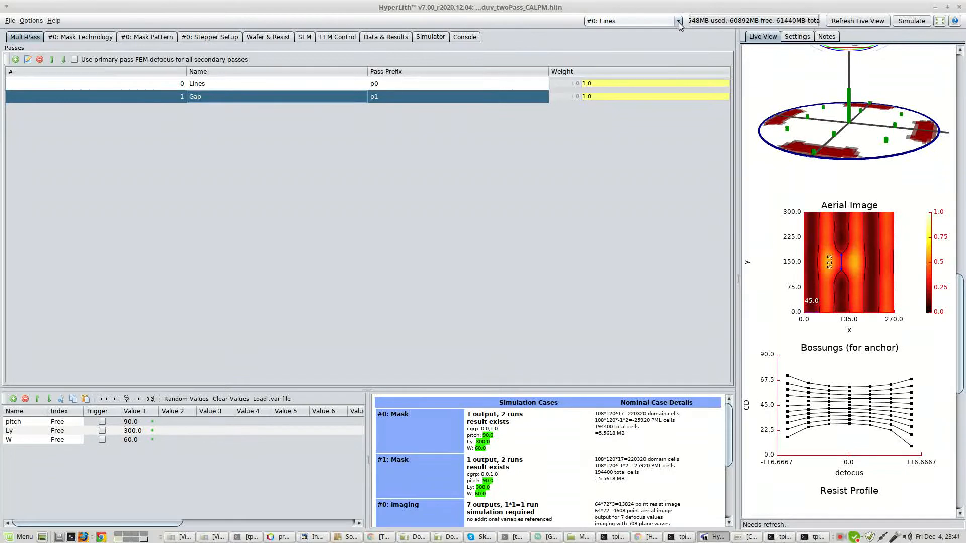
Switch the active pass back and forth between Lines and Gap, leaving Gap as the active pass.
left_click(101, 86)
left_click(104, 97)
left_click(110, 86)
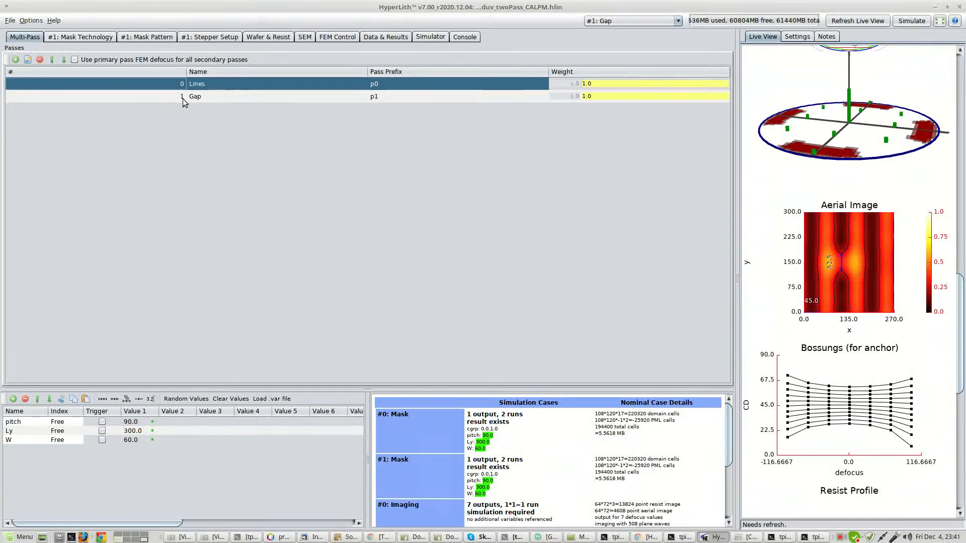
left_click(145, 99)
left_click(152, 86)
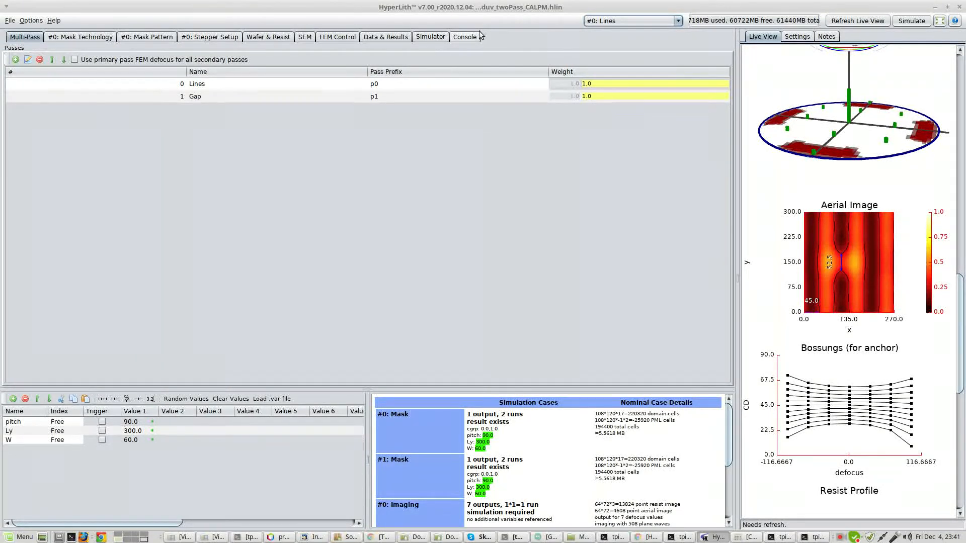
left_click(605, 21)
left_click(601, 40)
left_click(143, 97)
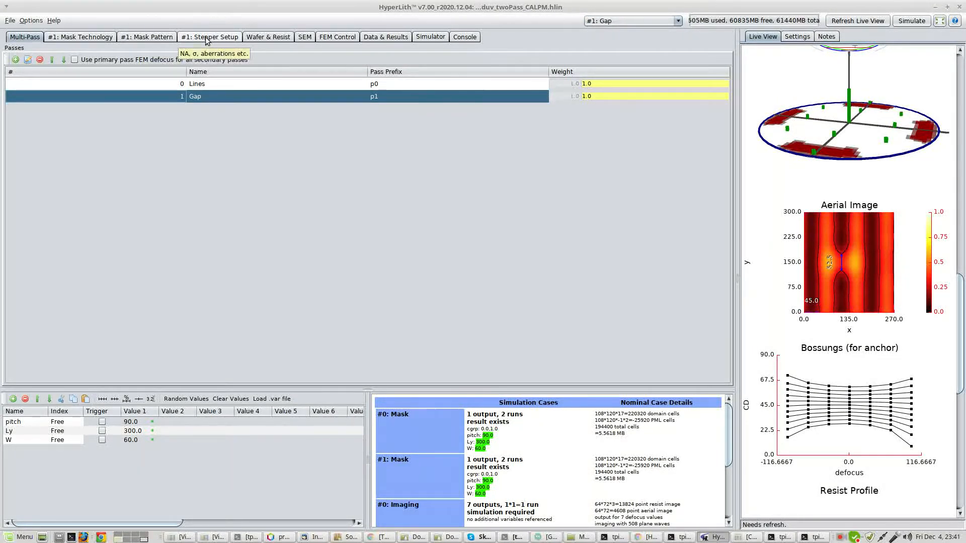
Review the Gap pass's mask technology, mask pattern and stepper setup.
left_click(83, 38)
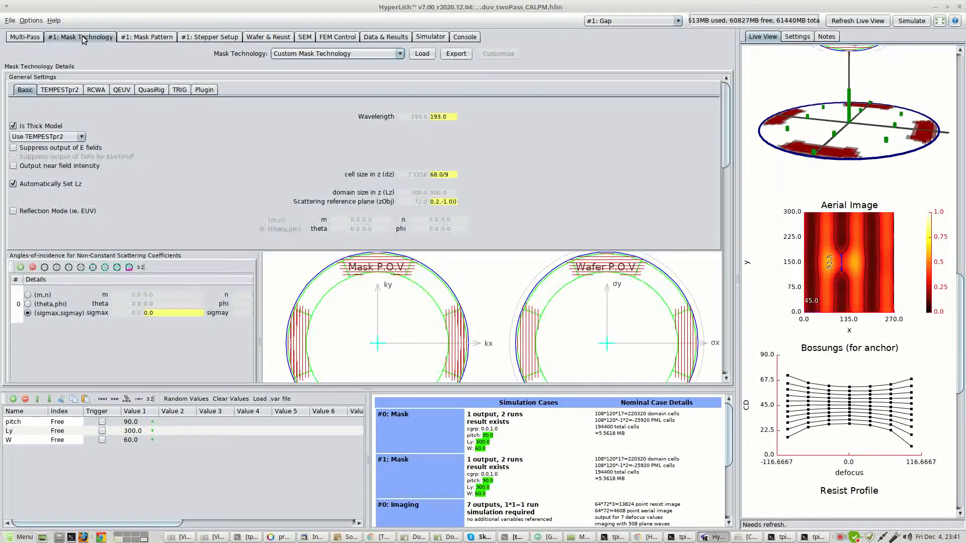
left_click(149, 38)
left_click(207, 38)
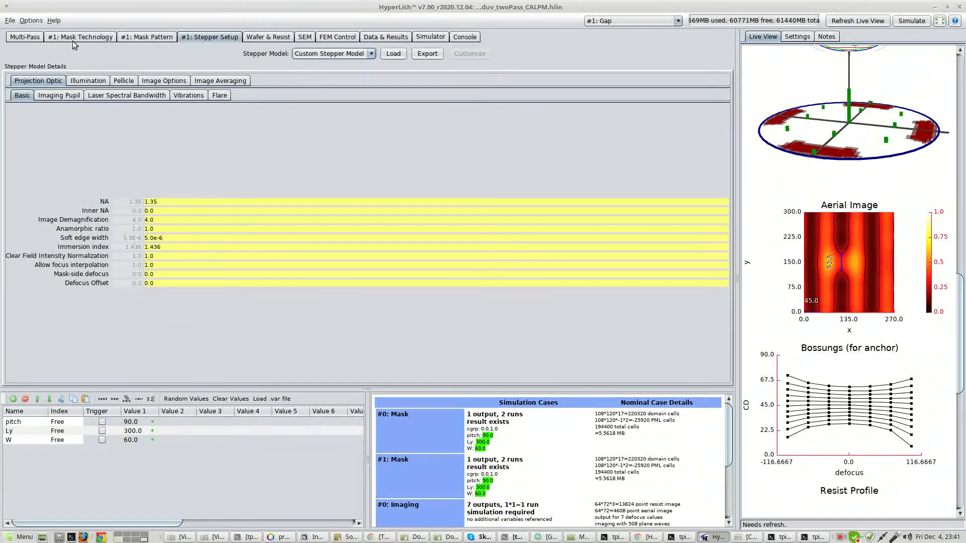
left_click(25, 37)
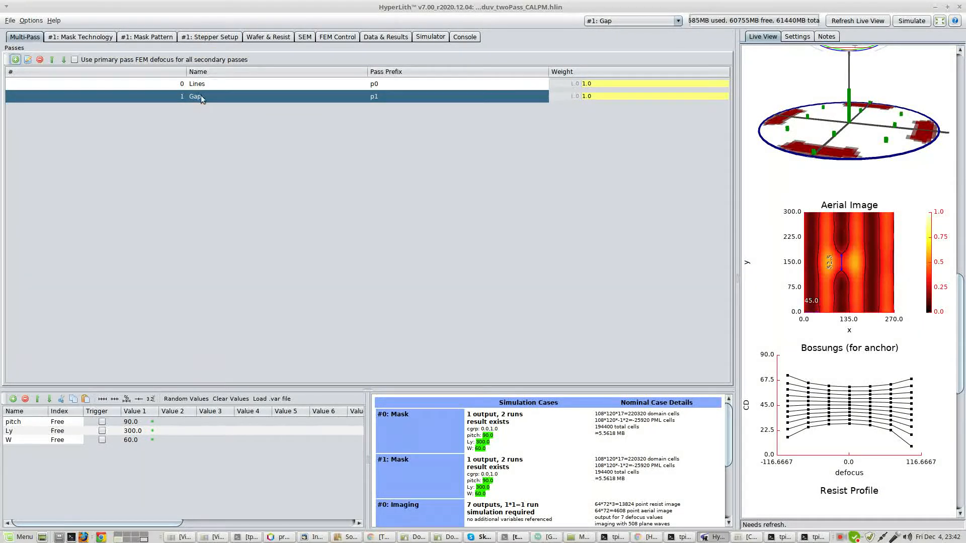
left_click(152, 37)
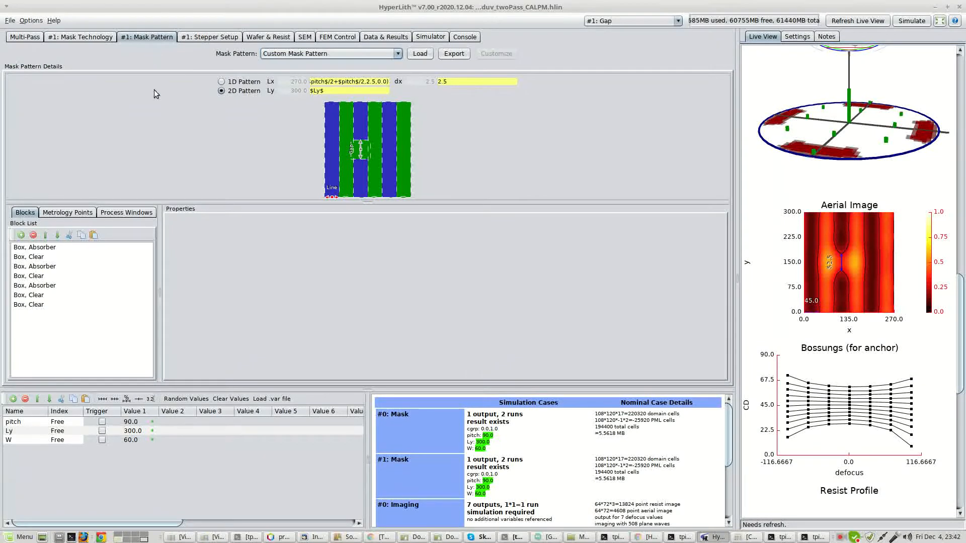
left_click(96, 37)
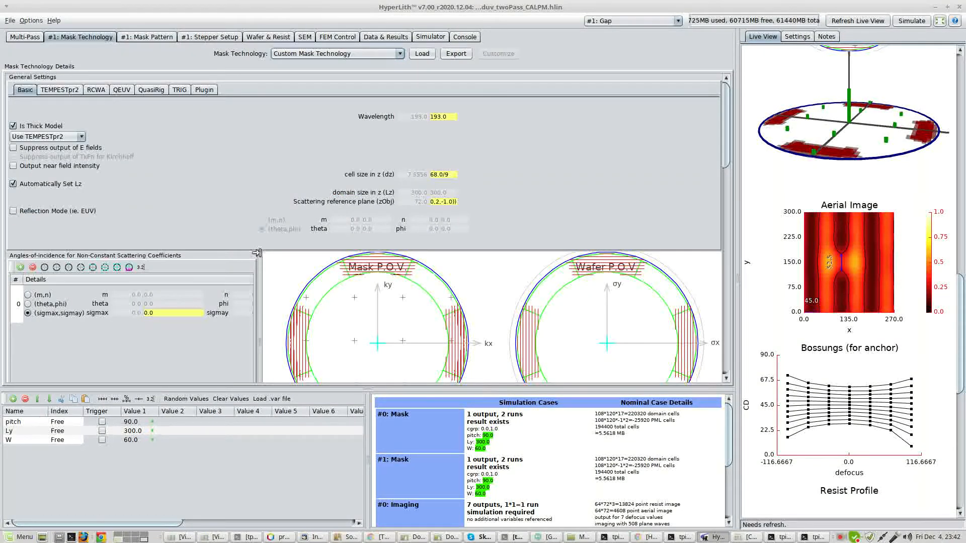
In the Gap pass's mask pattern, set the first absorber box's x to 0 and its x-length to 3*$pitch$.
left_click(147, 37)
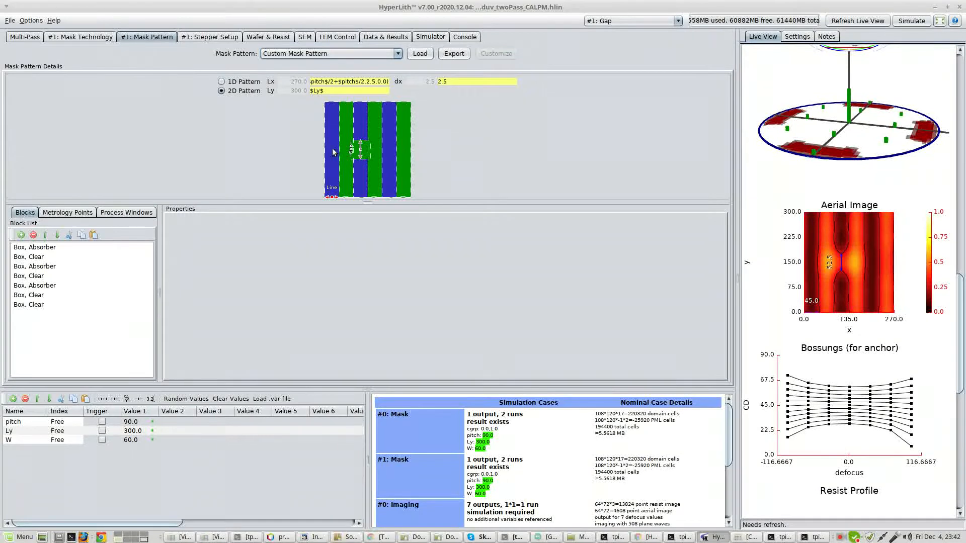
left_click(50, 250)
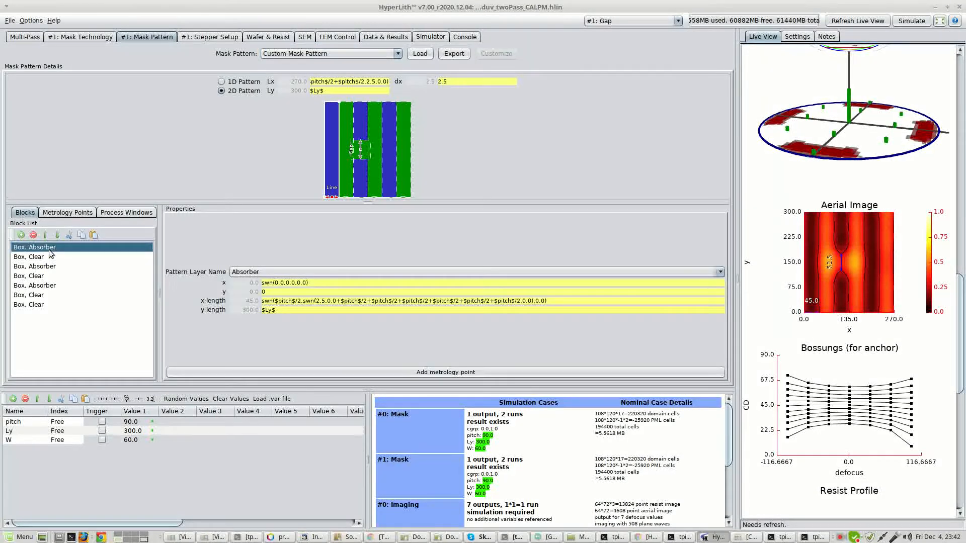
triple_click(338, 282)
type("0")
triple_click(313, 300)
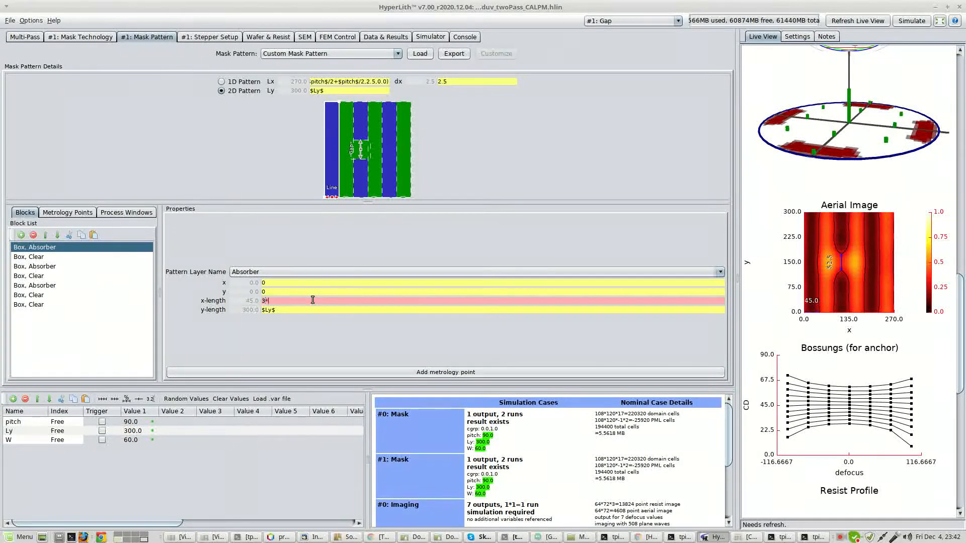
type("$")
key("Tab")
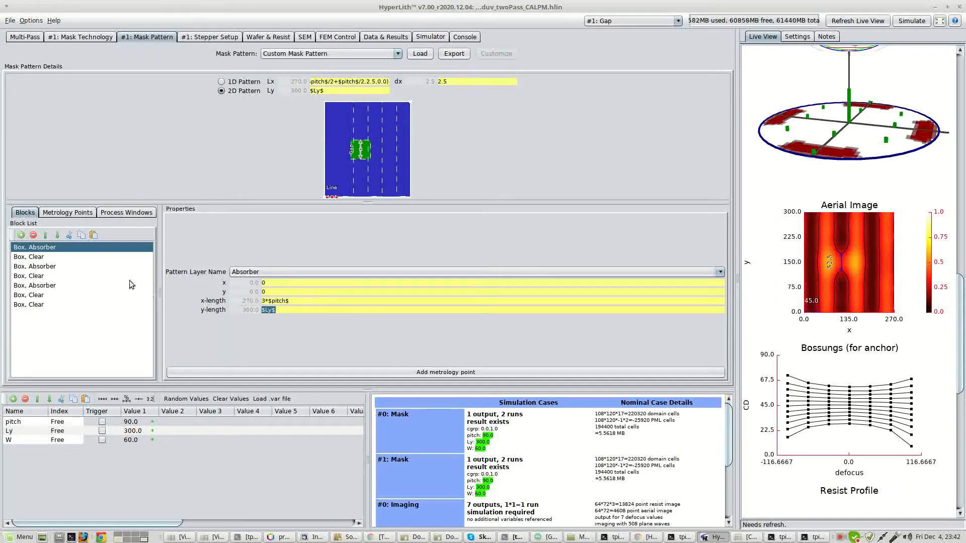
Delete the five line and space blocks between the first absorber box and the final clear gap box in the Gap pass.
left_click(359, 156)
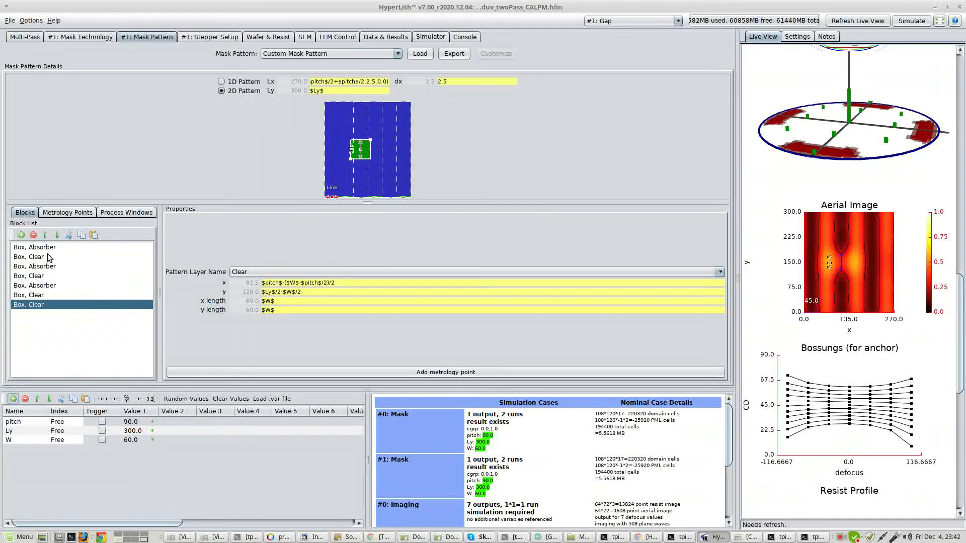
left_click(50, 258)
left_click(41, 300, "shift")
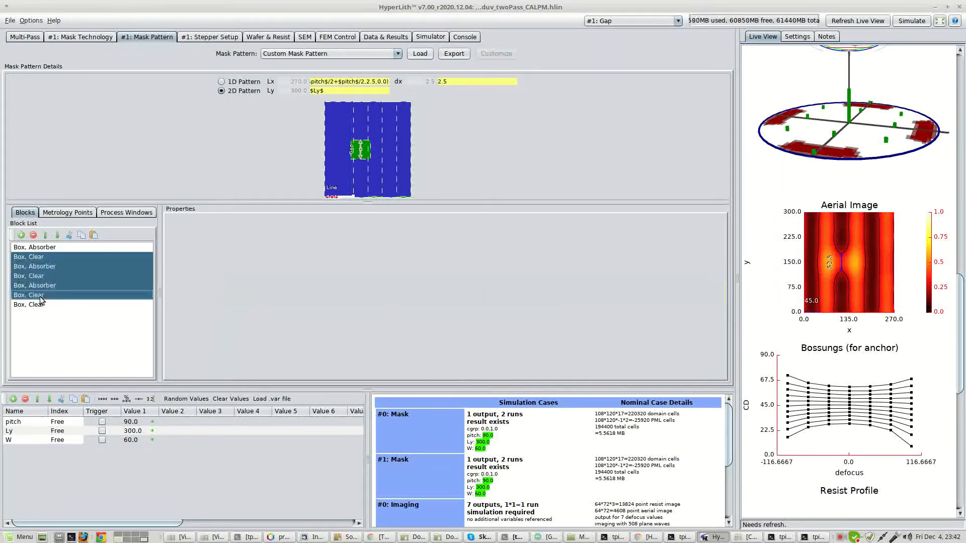
left_click(34, 235)
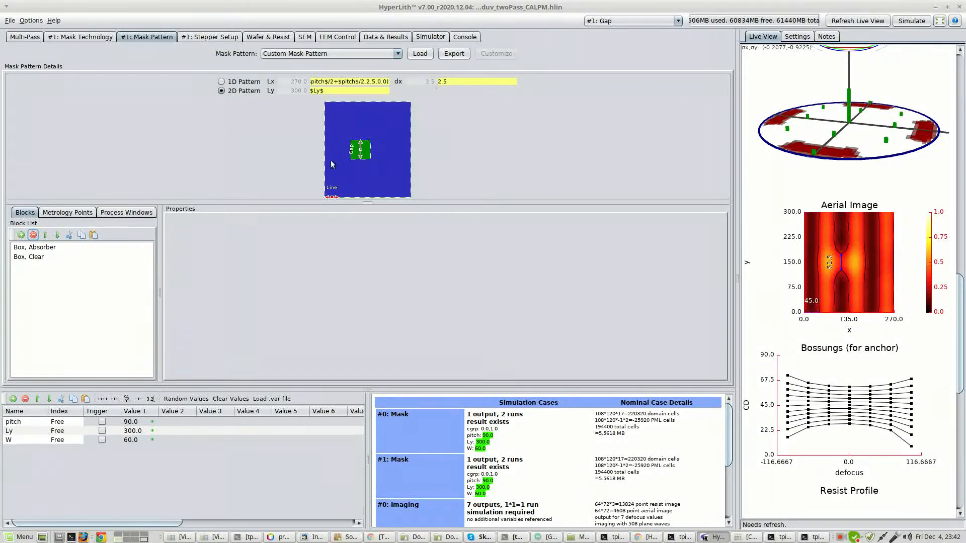
Make Lines the active pass and delete the clear gap box from its mask pattern.
left_click(637, 23)
left_click(630, 31)
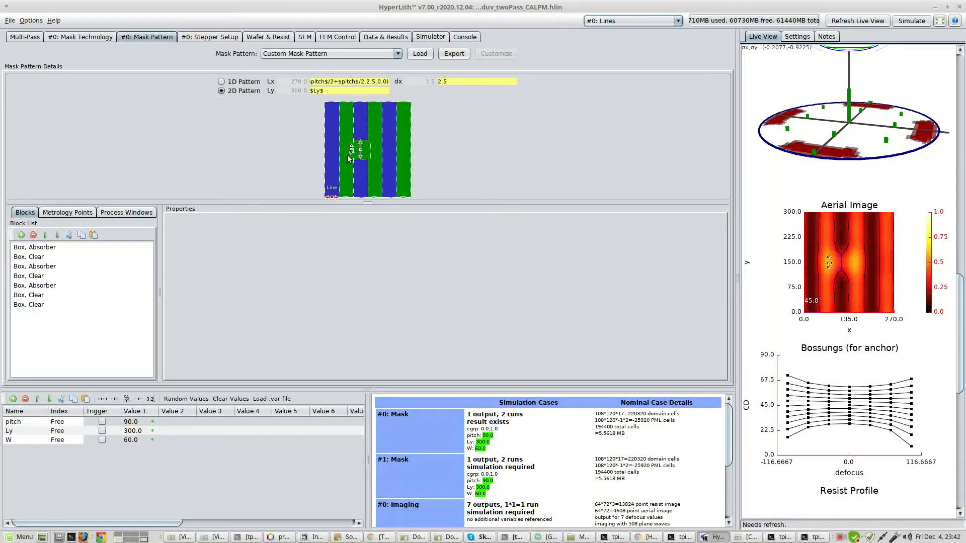
left_click(362, 145)
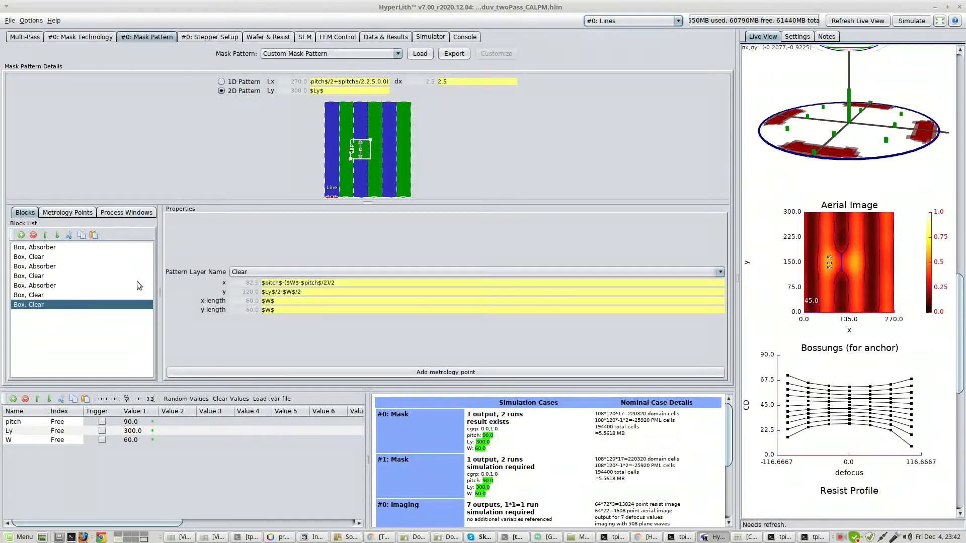
left_click(33, 235)
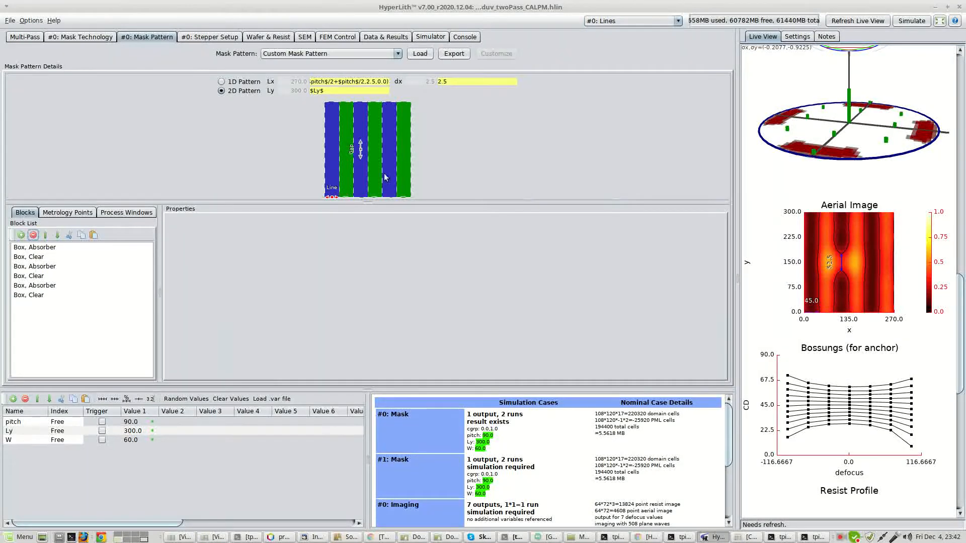
Refresh the live view and examine the Lines pass's 3D mask, field plots and aerial images.
left_click(855, 21)
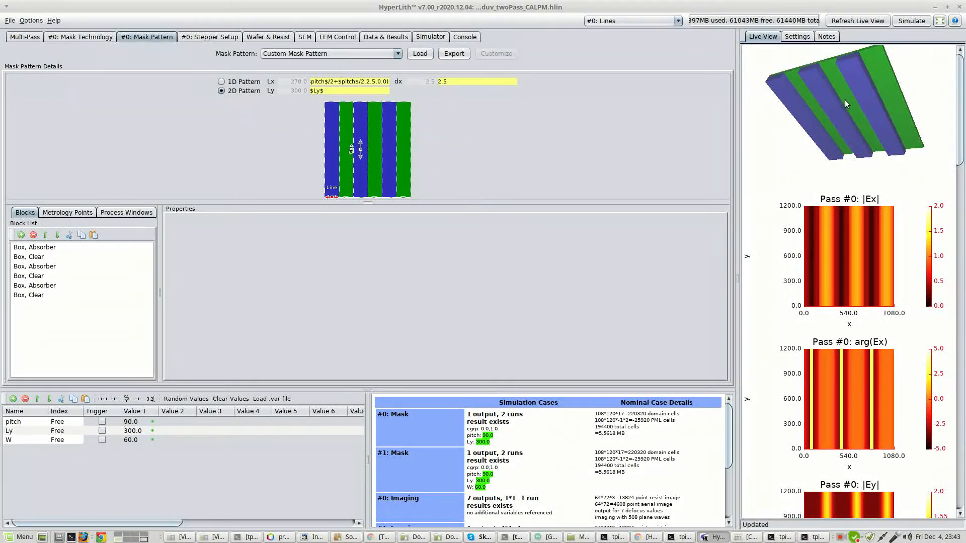
left_click_drag(844, 100, 846, 95)
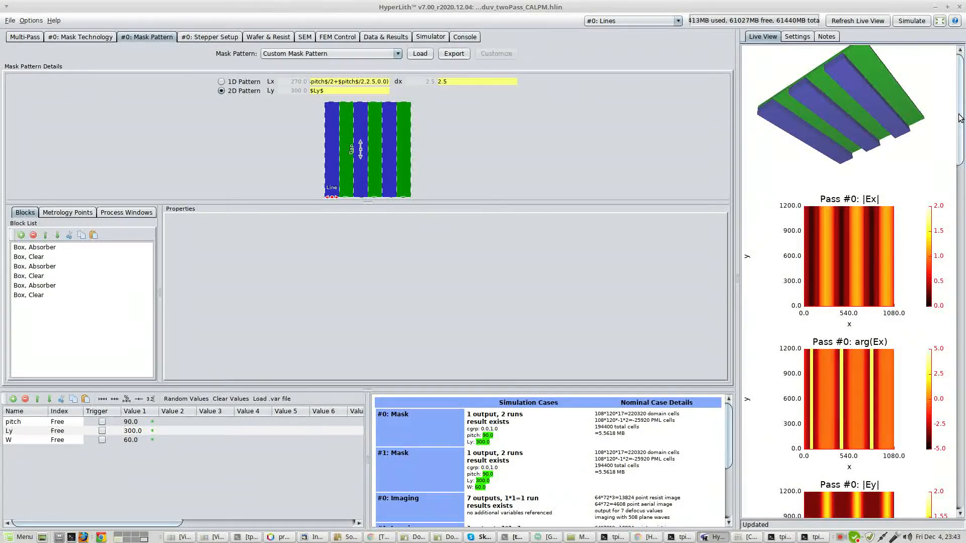
left_click_drag(960, 118, 959, 323)
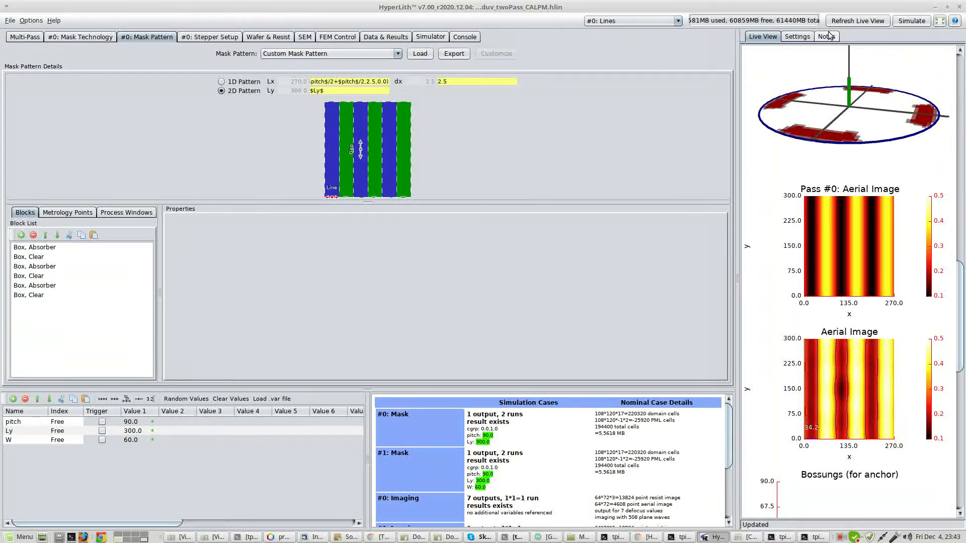
Switch to the Gap pass, refresh the live view for its aerial image, and review its illumination settings.
left_click(669, 21)
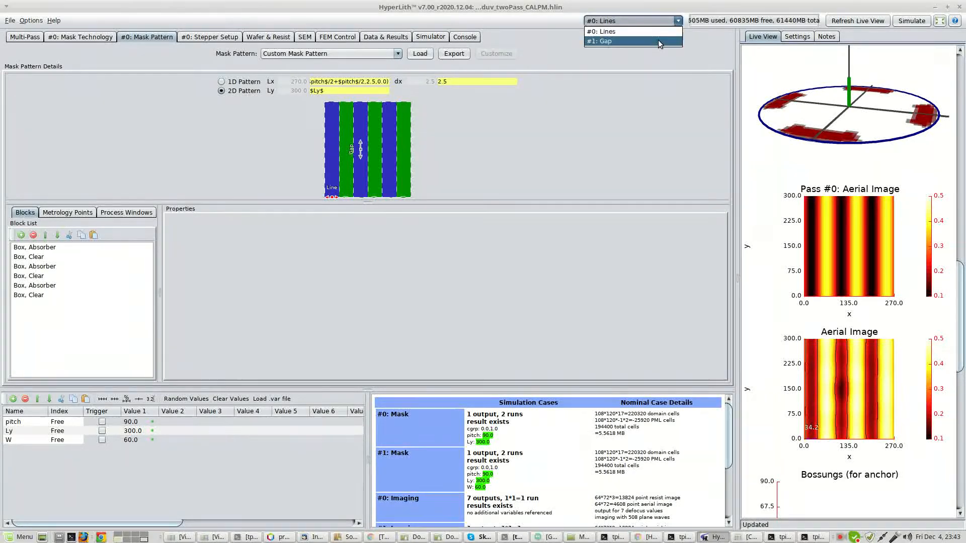
left_click(659, 42)
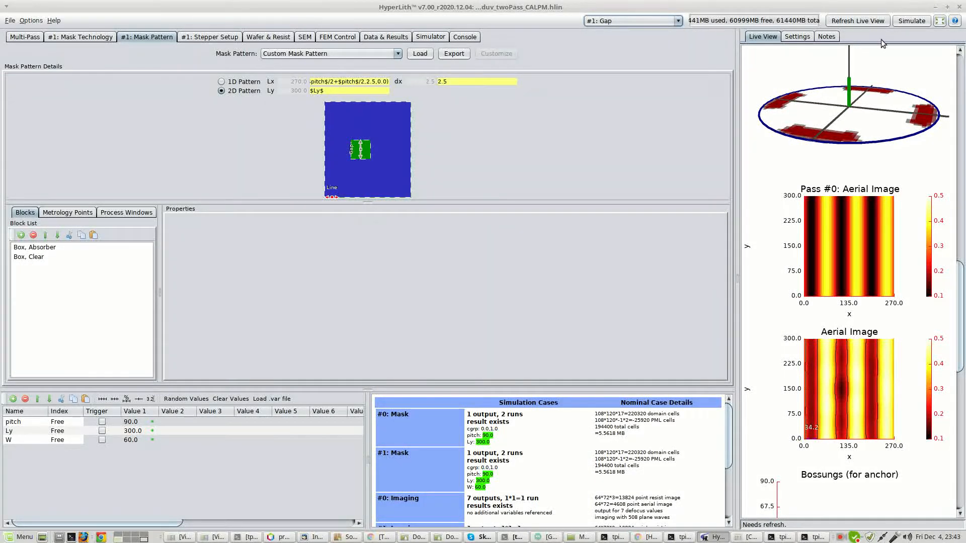
left_click(845, 20)
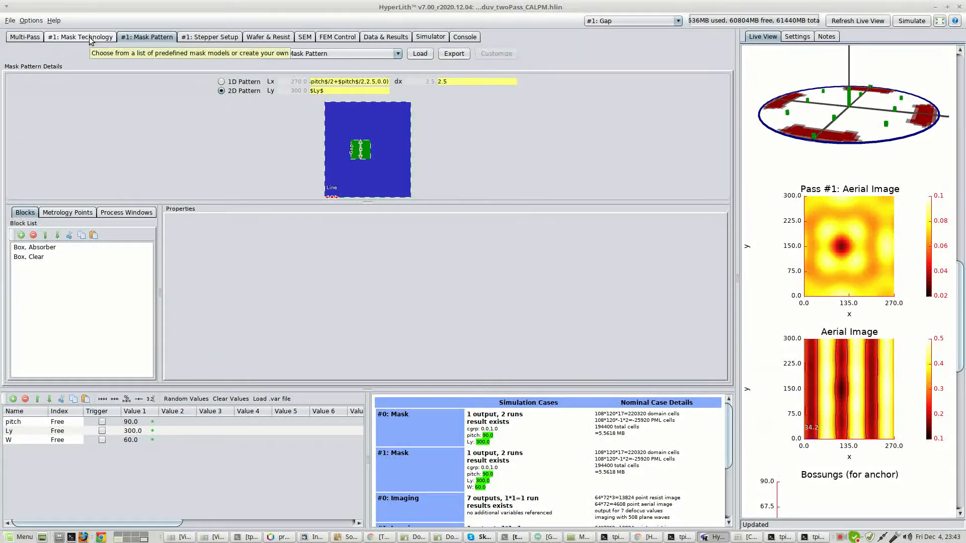
left_click(209, 37)
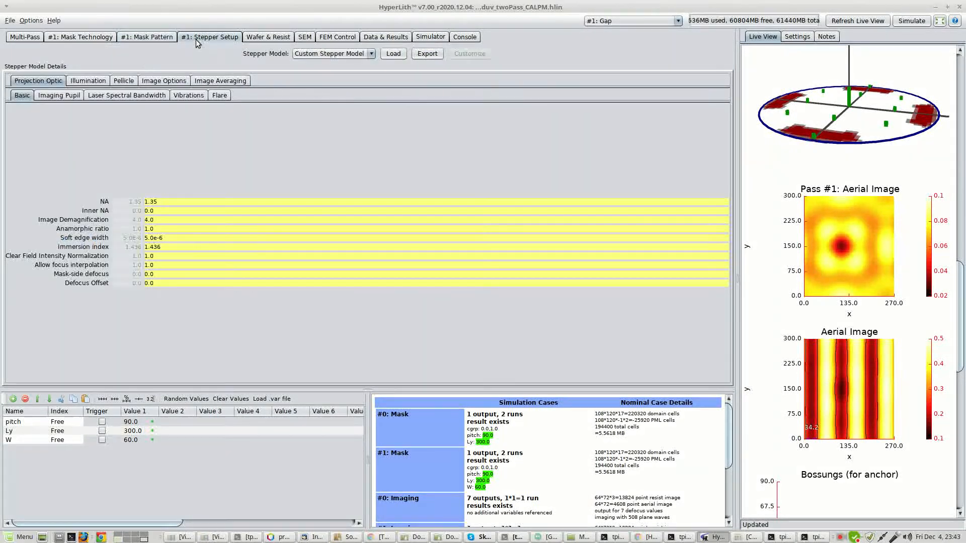
left_click(88, 81)
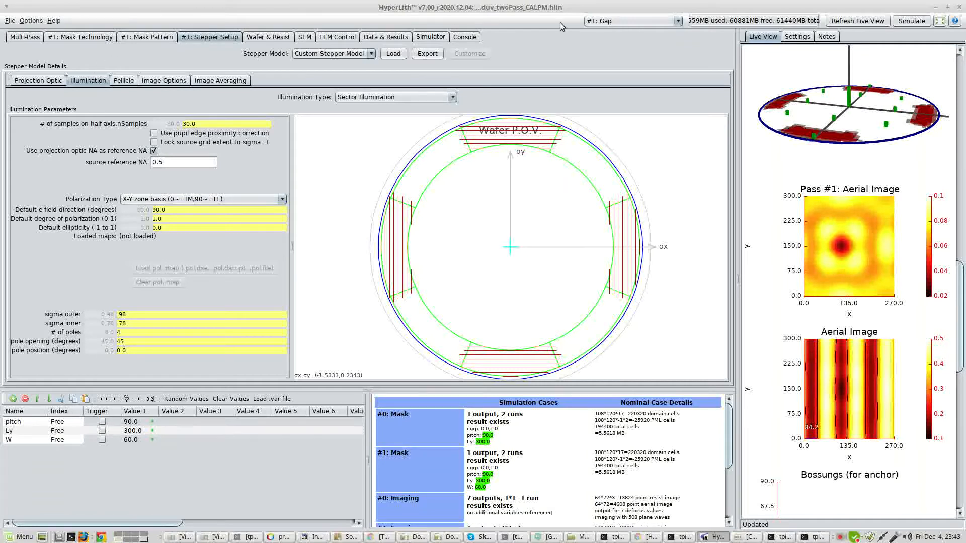
In the Lines pass's stepper illumination, set the number of poles to 2 and refresh the live view.
left_click(676, 21)
left_click(662, 31)
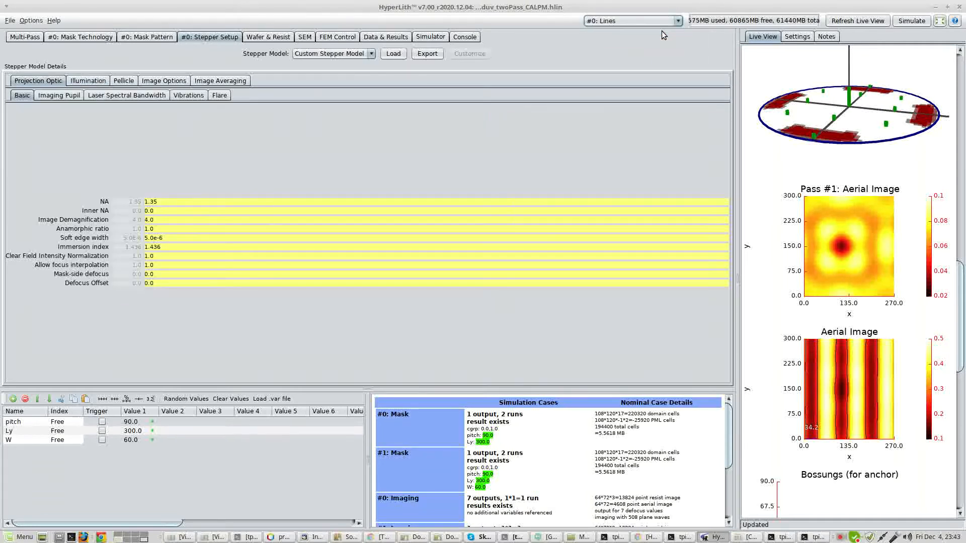
left_click(85, 81)
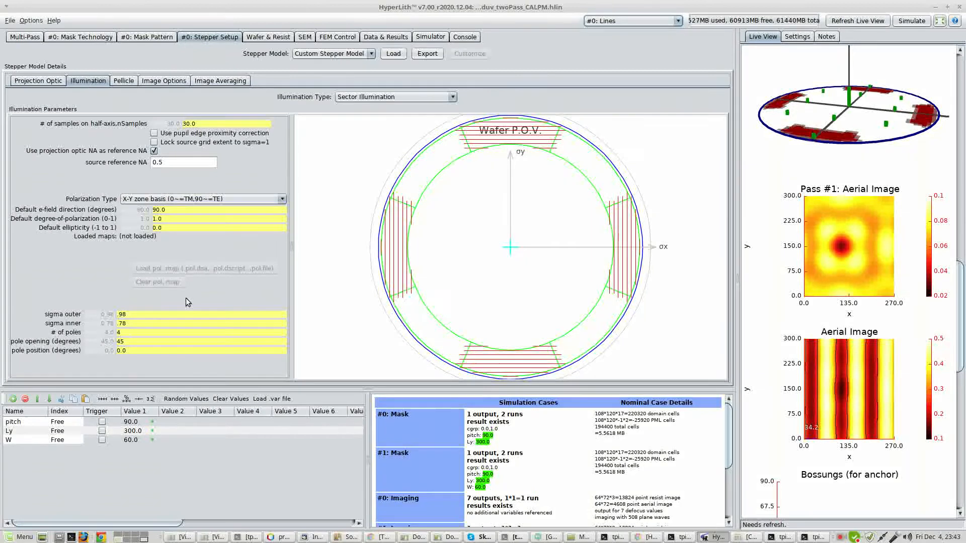
double_click(145, 333)
type("2")
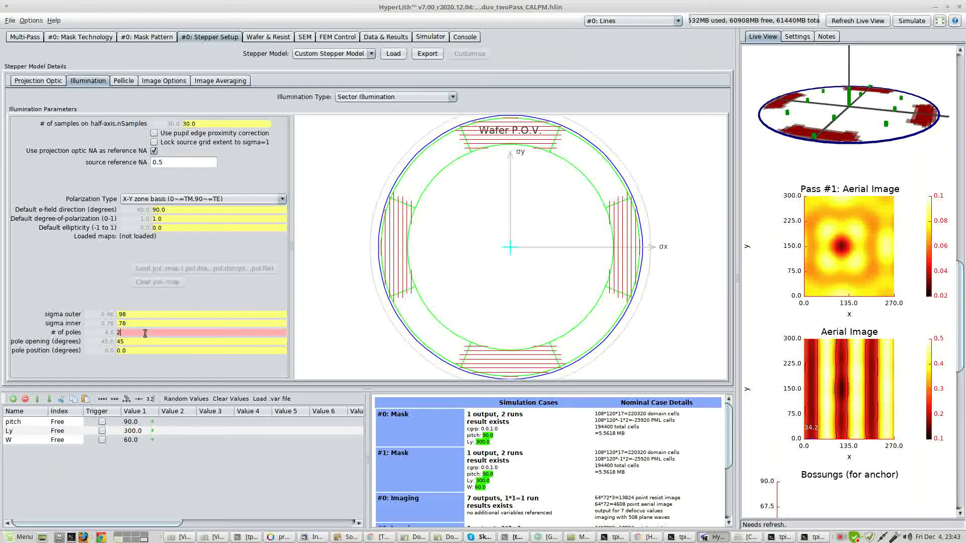
key("Return")
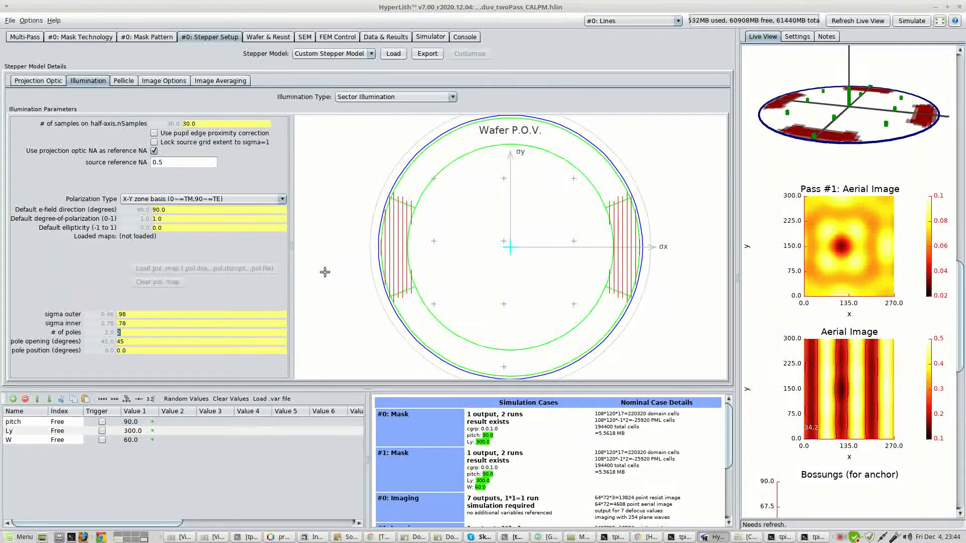
left_click(839, 22)
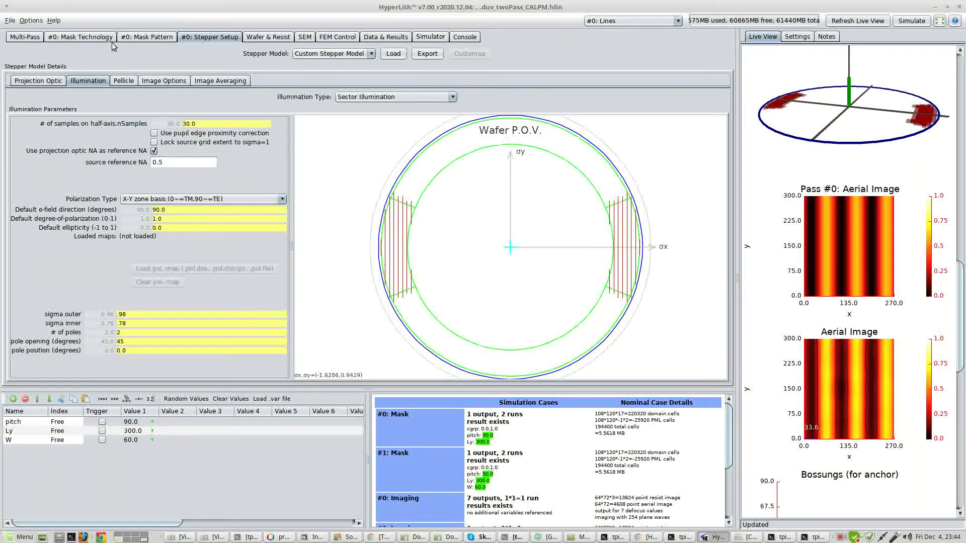
Make Gap the active pass and refresh the live view for it.
left_click(592, 22)
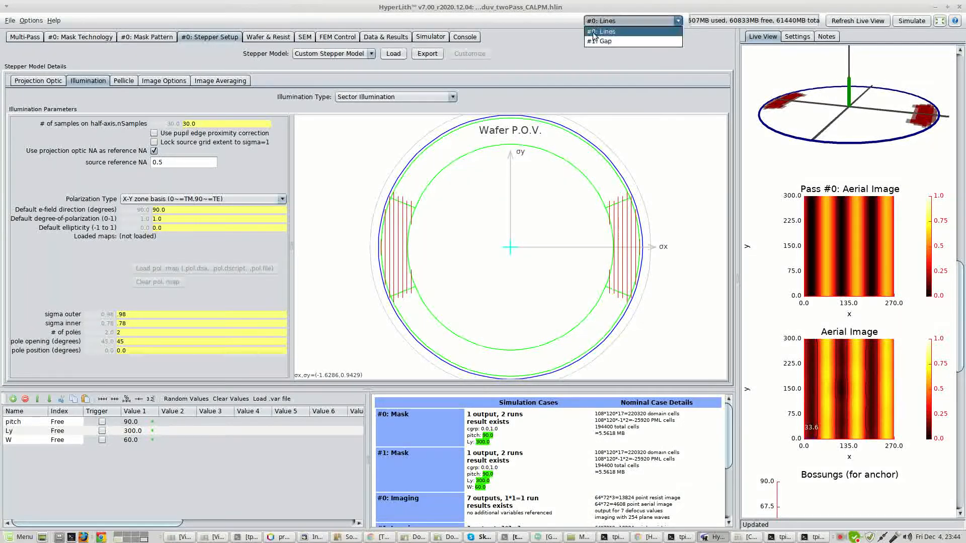
left_click(592, 42)
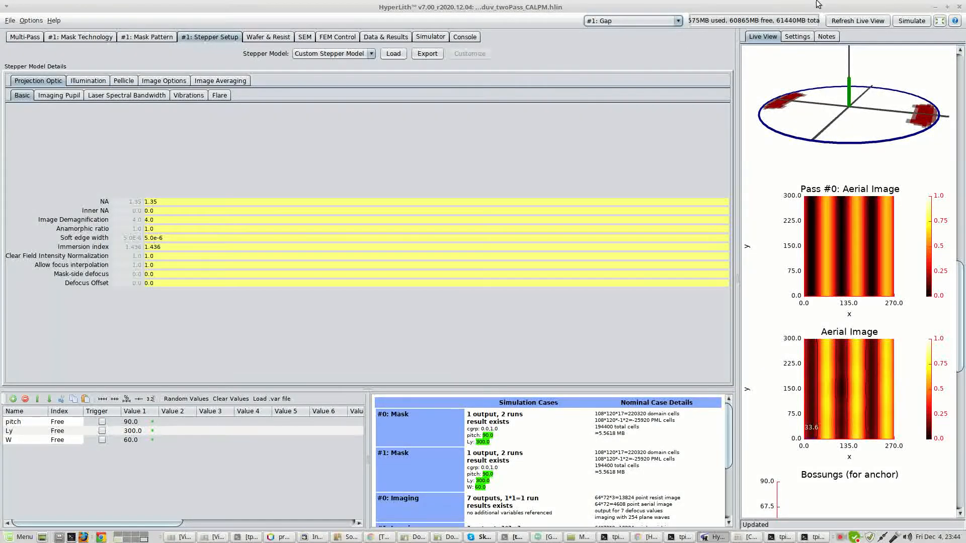
left_click(849, 21)
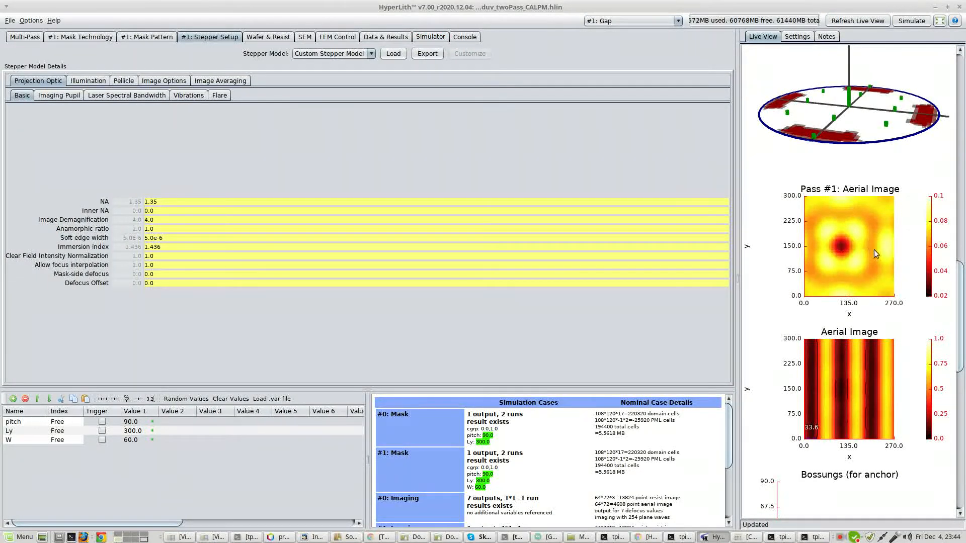
In the Gap pass's illumination, set sigma inner to .3 and pole opening to 70 degrees, and refresh the live view.
left_click(86, 81)
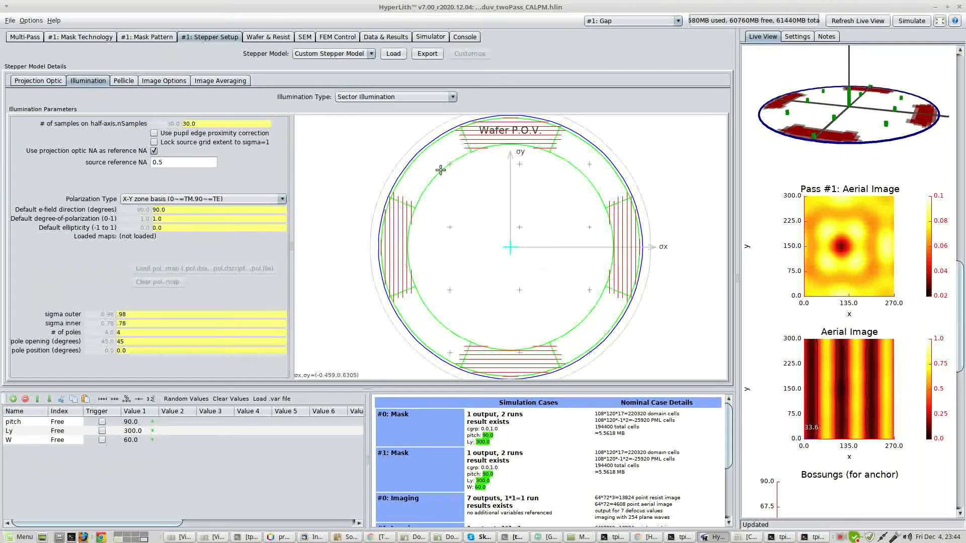
left_click(151, 323)
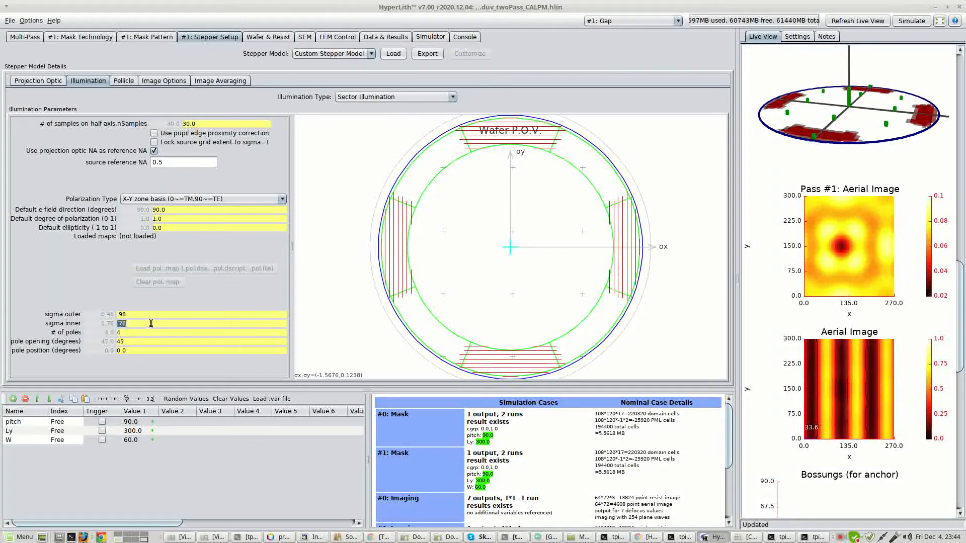
type(".3")
key("Return")
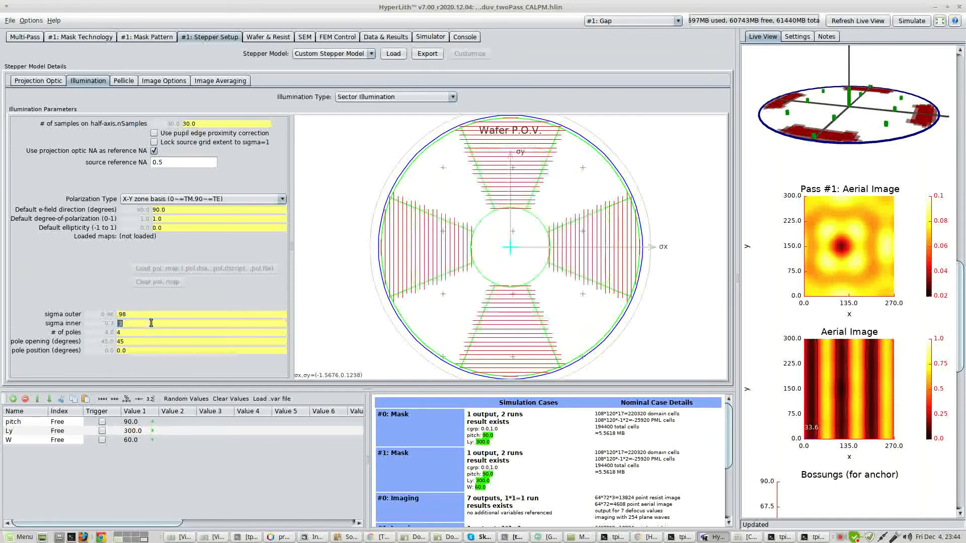
left_click(143, 342)
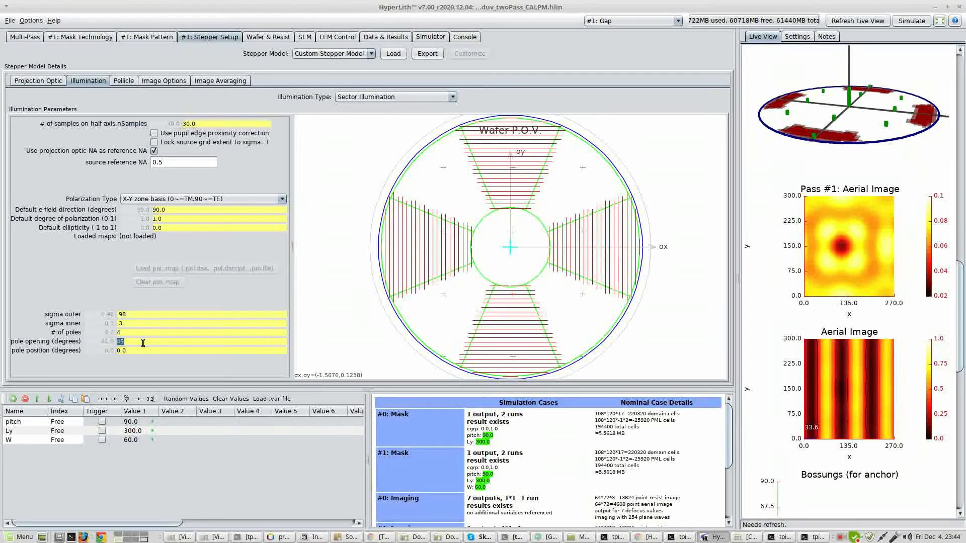
type("70")
key("Return")
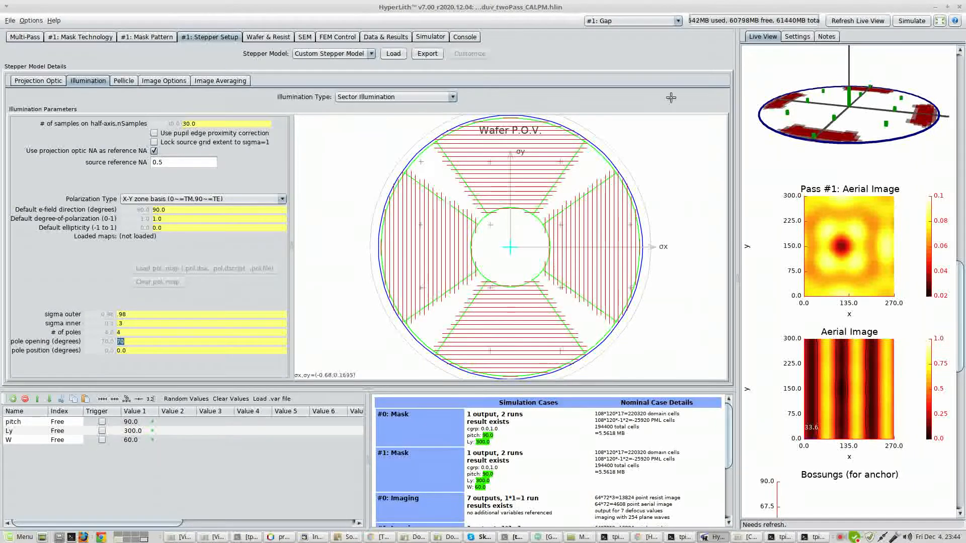
left_click(854, 23)
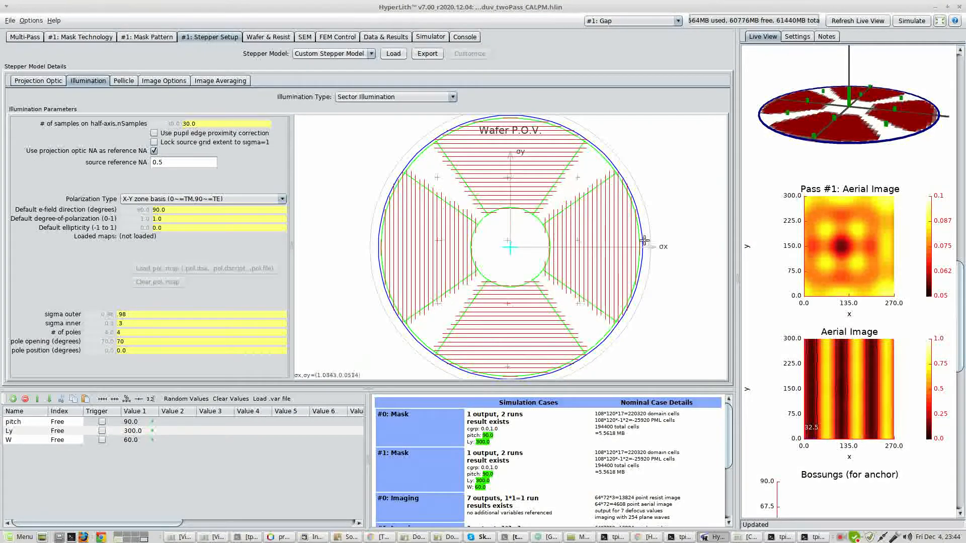
With the Gap mask pattern shown, set the variable W to 70 and refresh the live view.
left_click(80, 38)
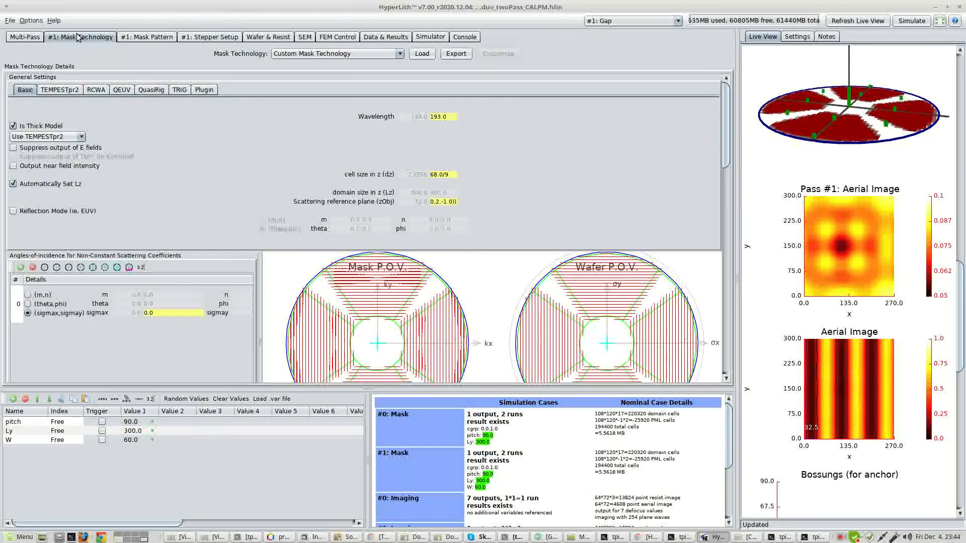
left_click(142, 40)
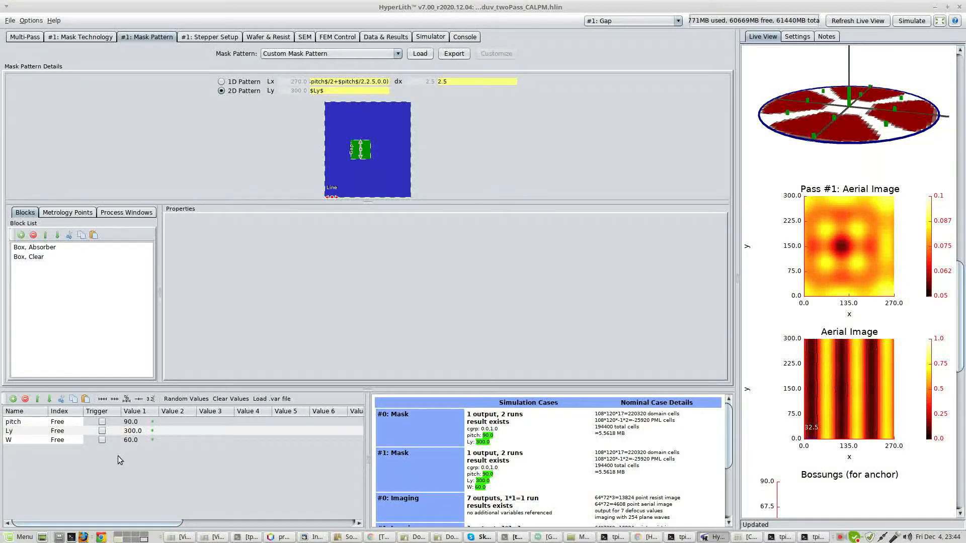
double_click(143, 443)
type("70")
key("Return")
double_click(146, 439)
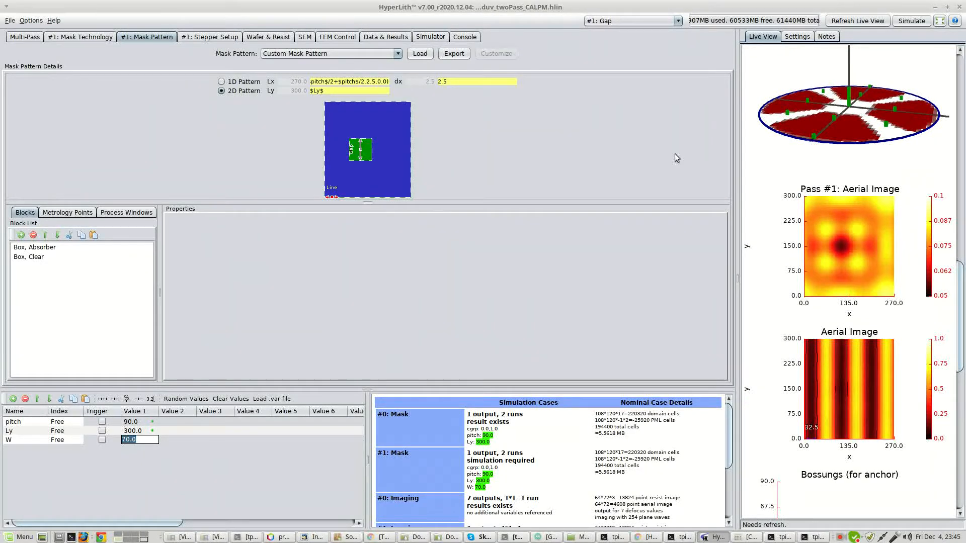
left_click(857, 21)
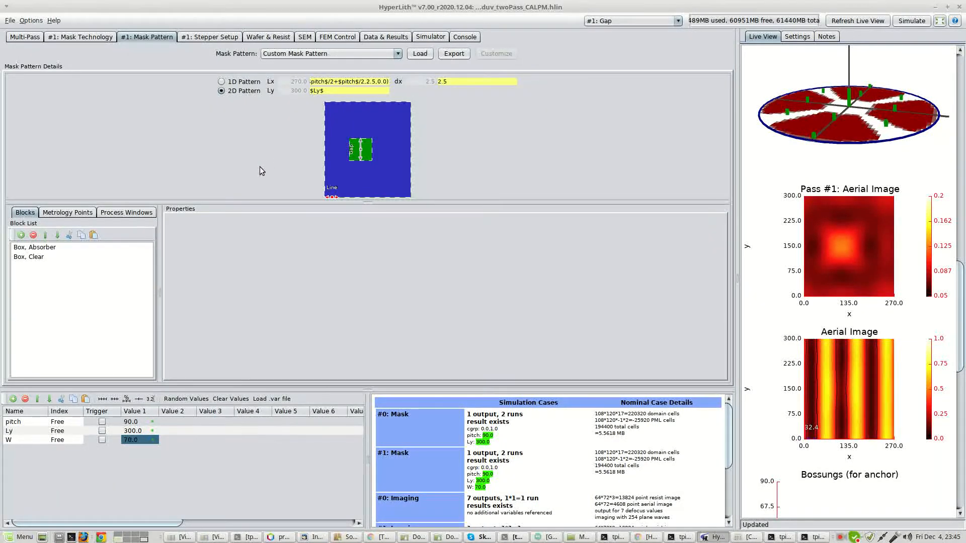
Set the variable W to 80 and refresh the live view.
double_click(140, 440)
type("80")
key("Return")
left_click(857, 20)
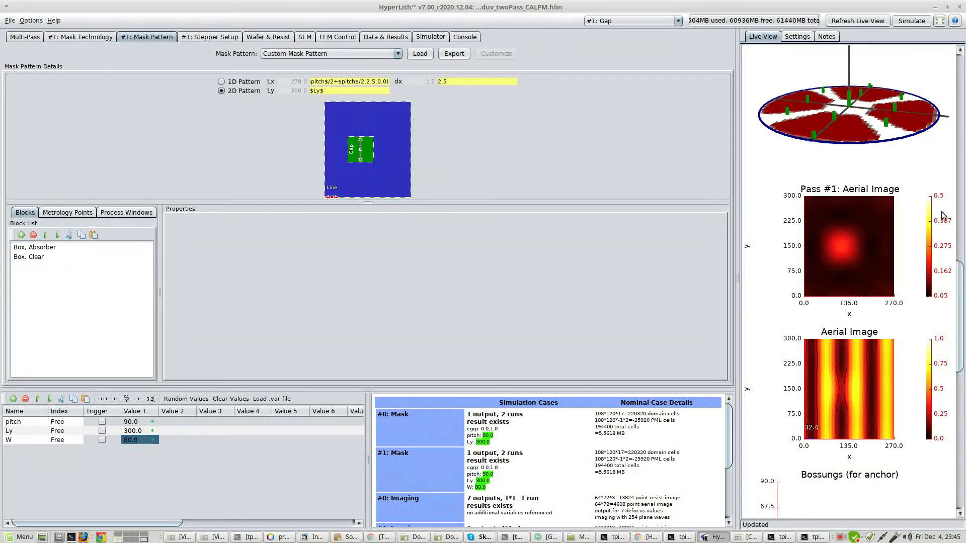
Set the Gap pass's weight to 2 in the multi-pass list and refresh the live view.
left_click(86, 40)
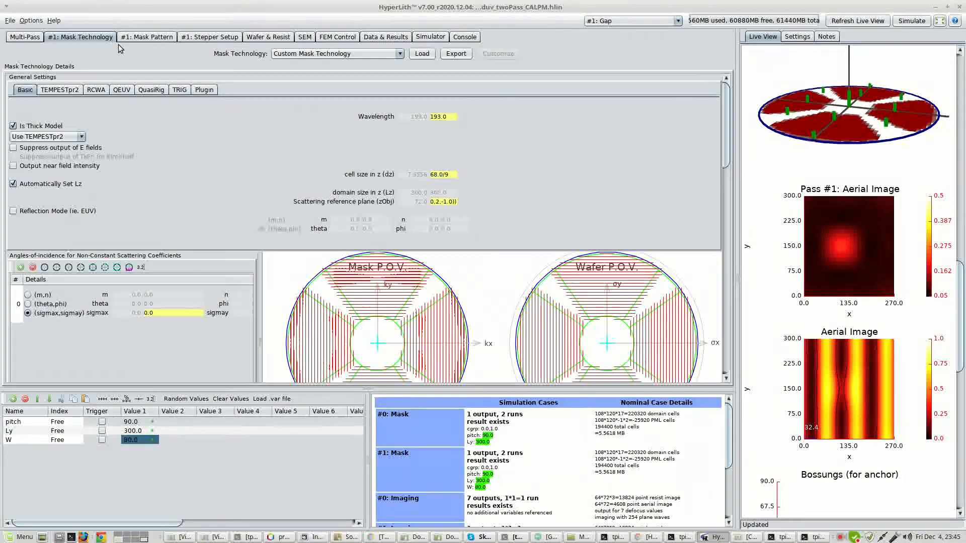
left_click(24, 37)
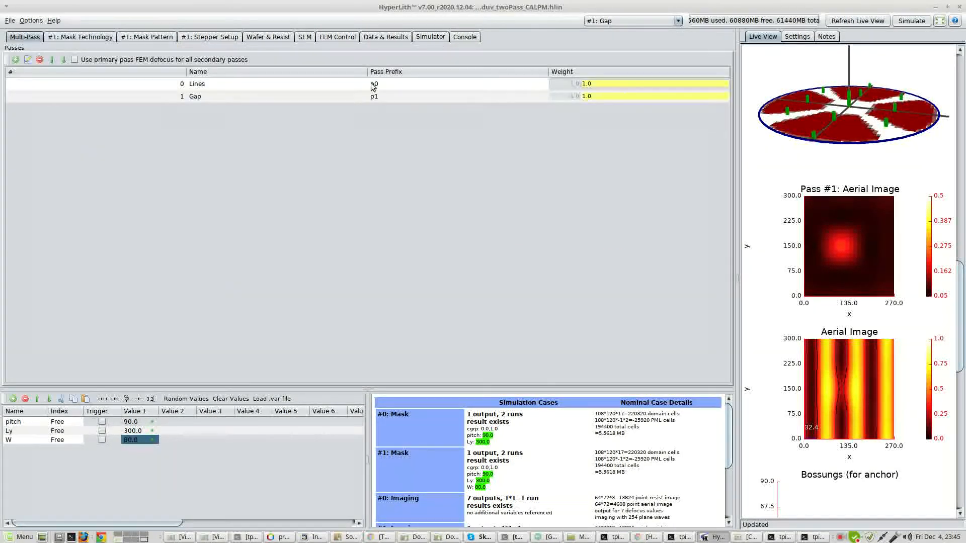
left_click(614, 94)
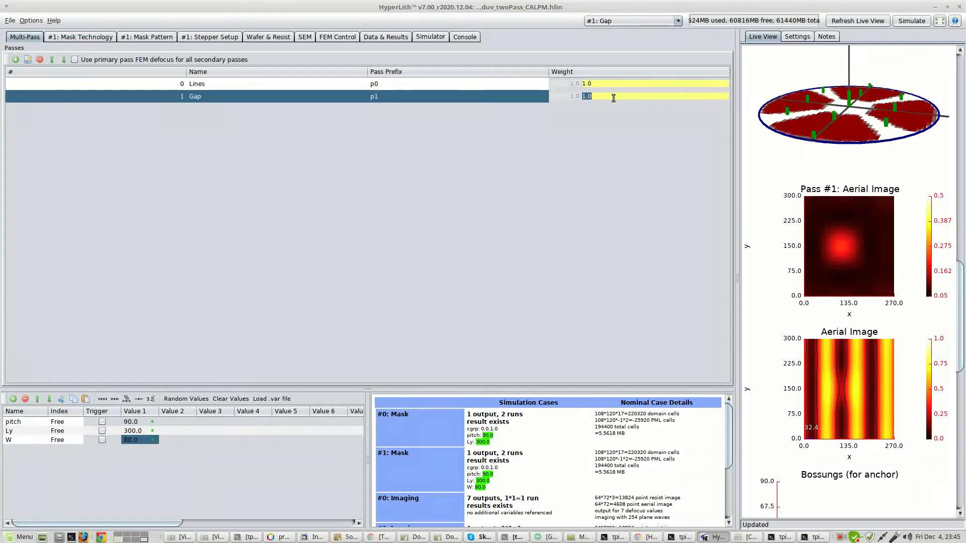
type("2")
key("Return")
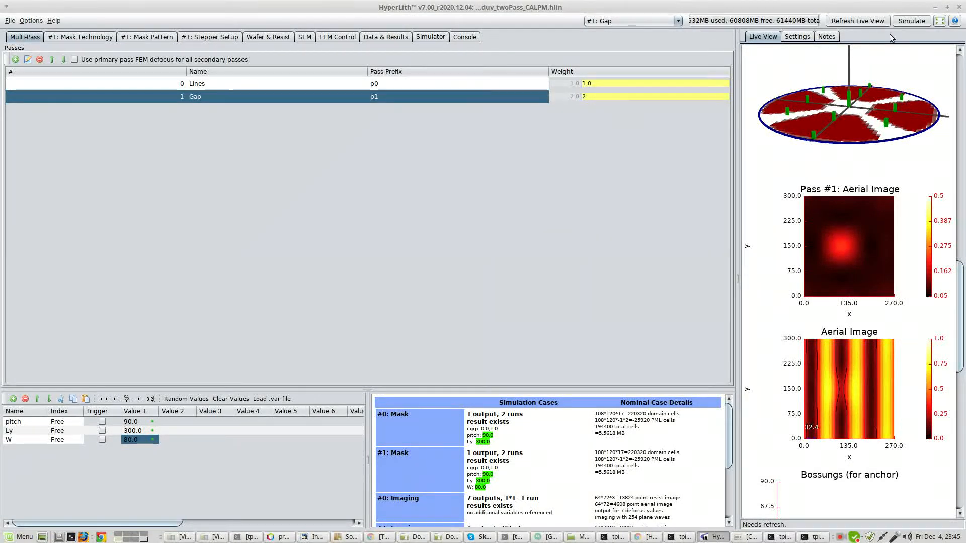
left_click(843, 21)
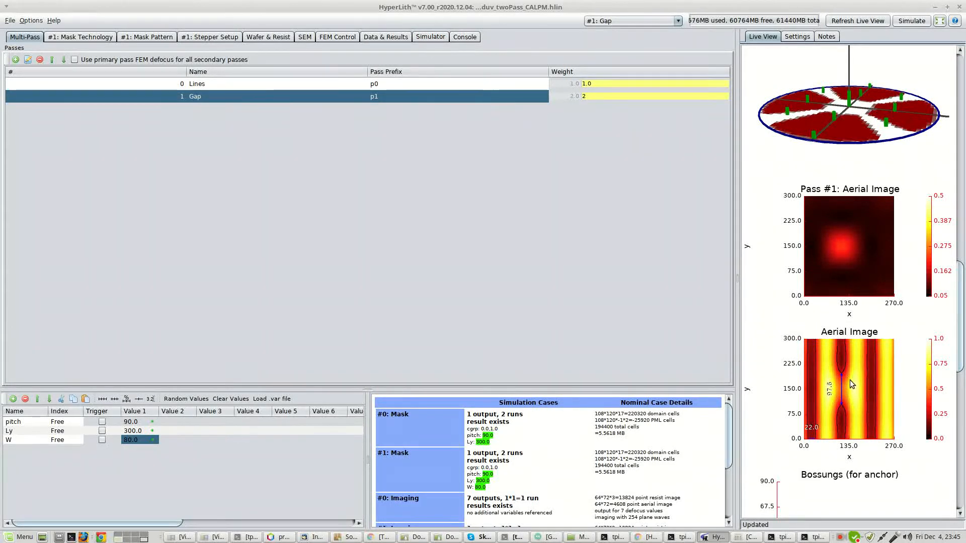
Find the nominal threshold for the two-pass setup with the Gap weight at 2.
left_click(336, 40)
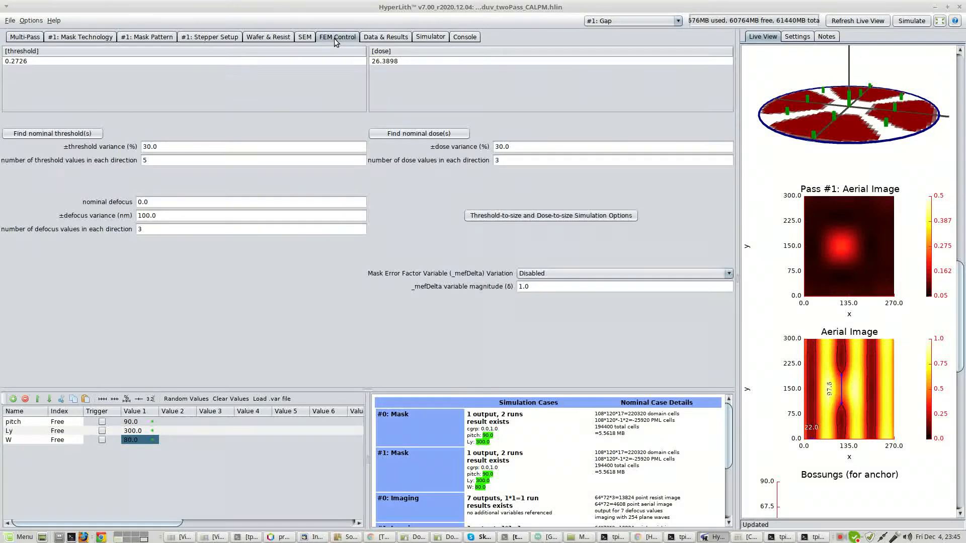
left_click(67, 133)
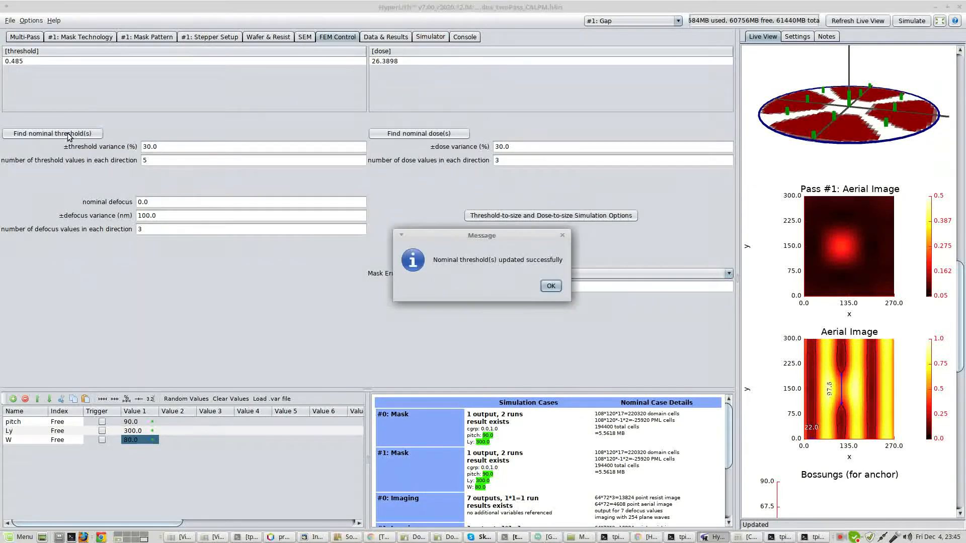
left_click(550, 286)
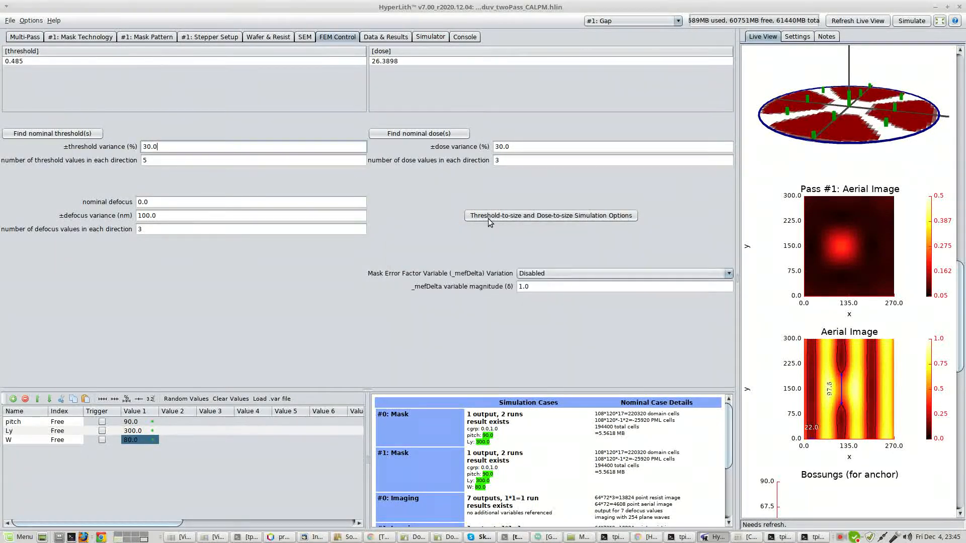
Switch the active pass to Lines, show its mask pattern and refresh the live view.
left_click(111, 36)
left_click(601, 21)
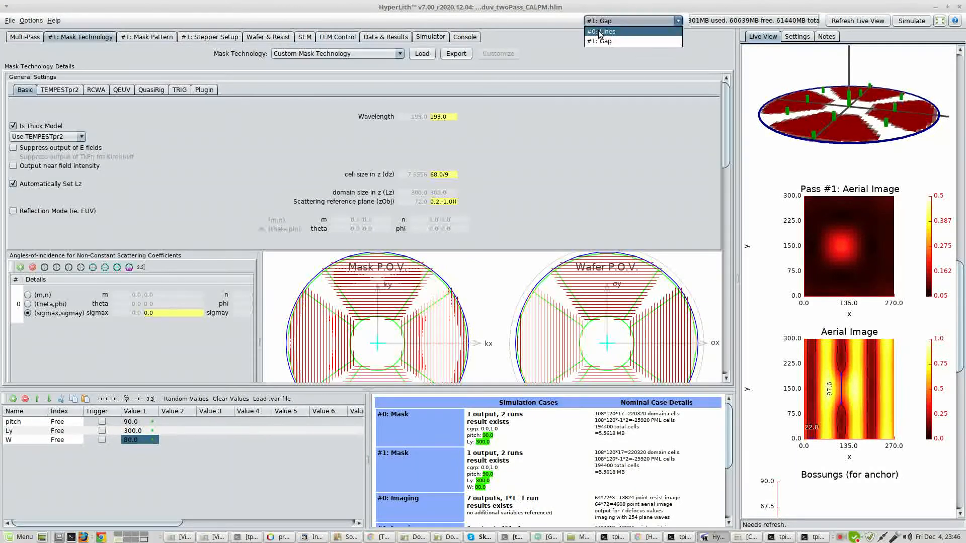
left_click(586, 32)
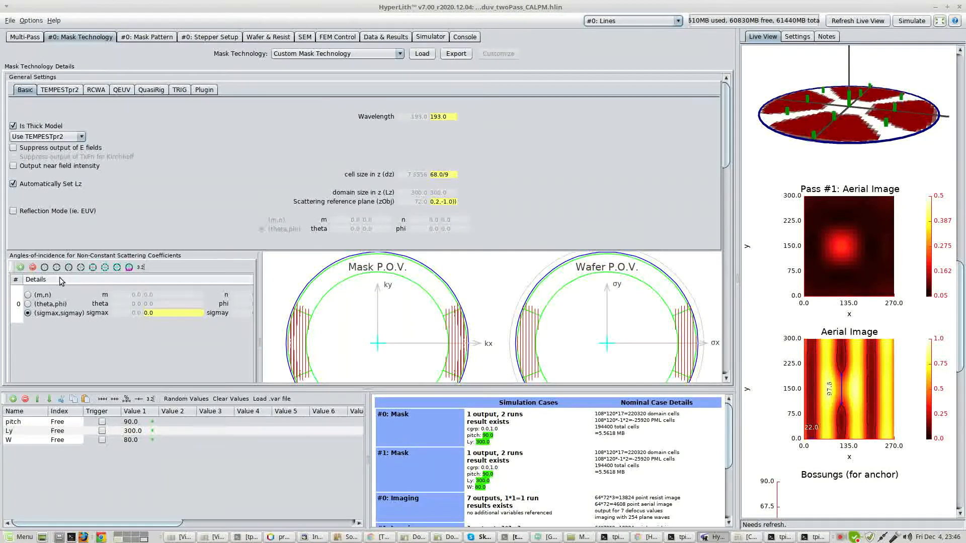
left_click(140, 37)
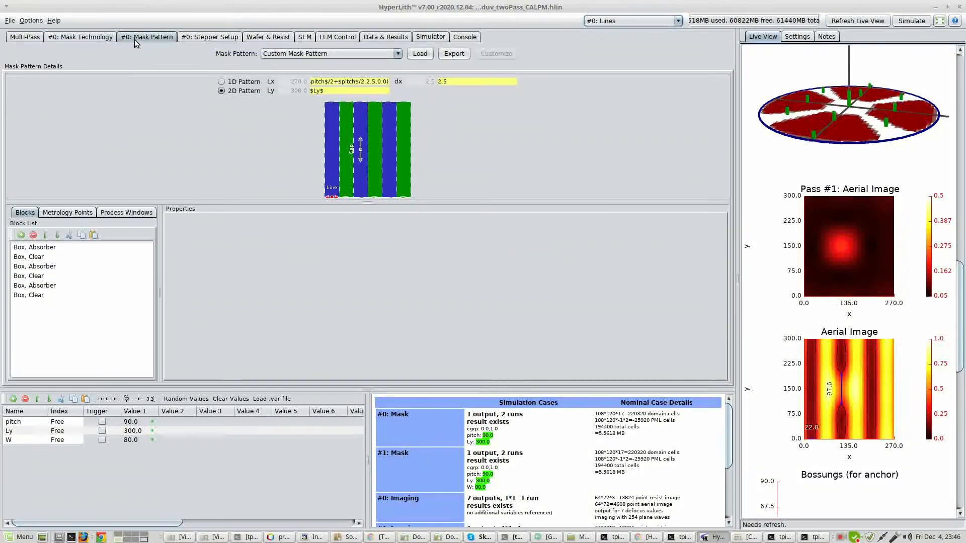
left_click(871, 23)
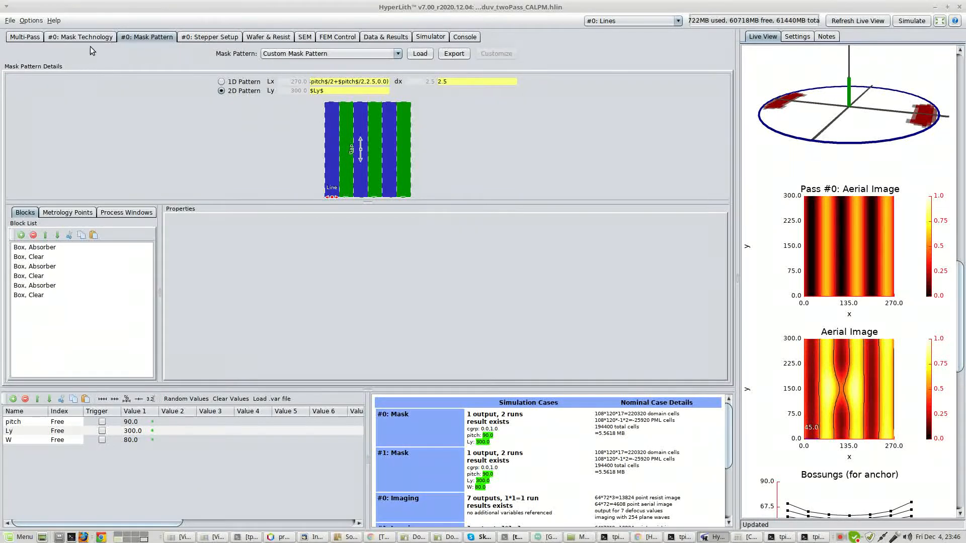
Set the Gap pass's weight to 2.5 in the multi-pass list and refresh the live view.
left_click(24, 37)
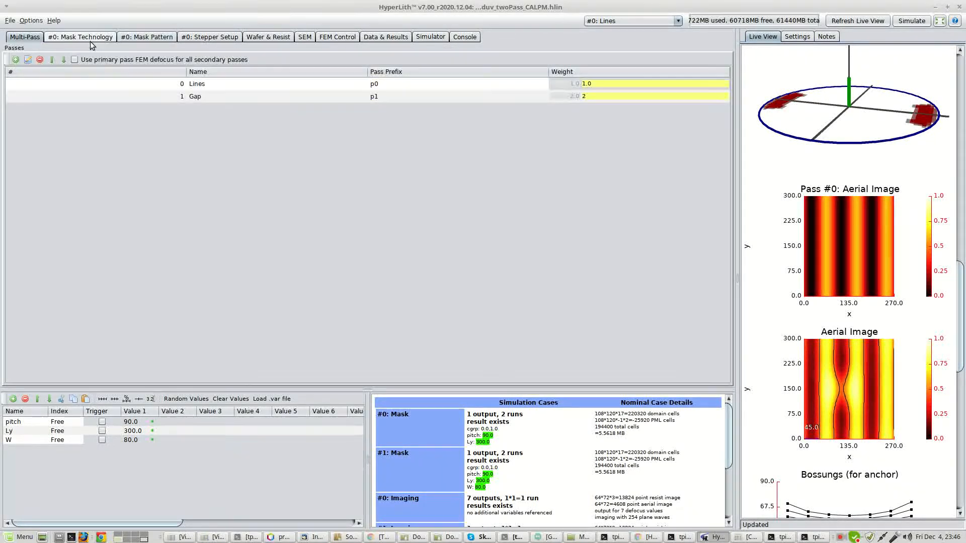
double_click(599, 96)
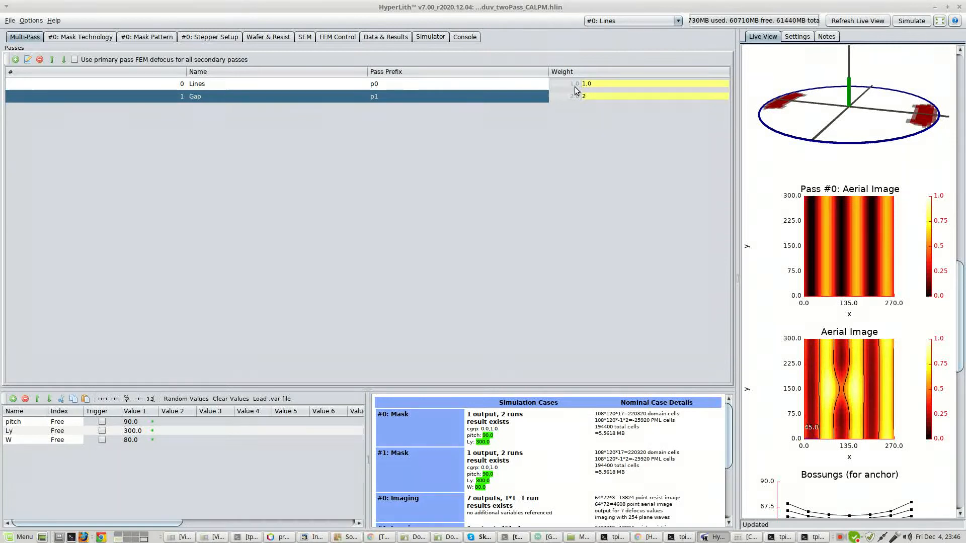
type(".5")
key("Return")
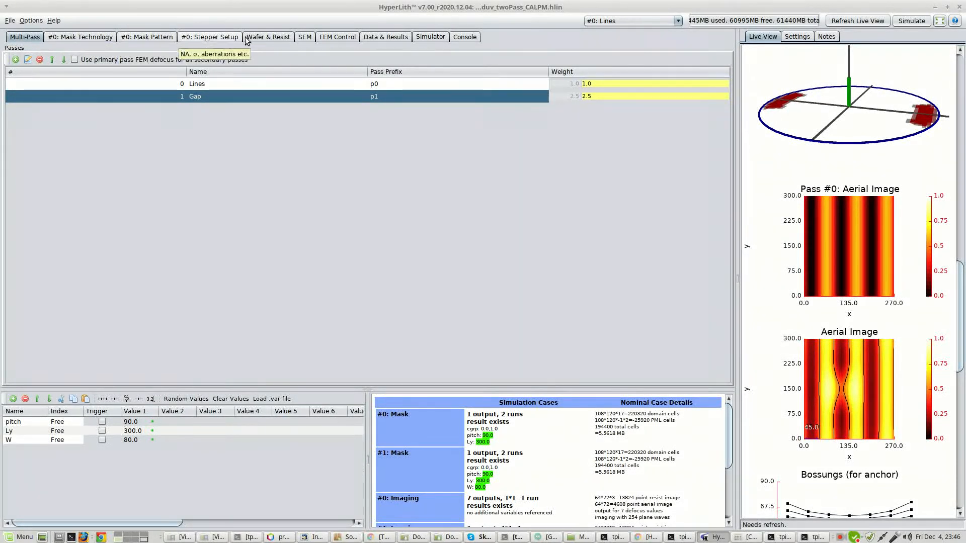
left_click(856, 20)
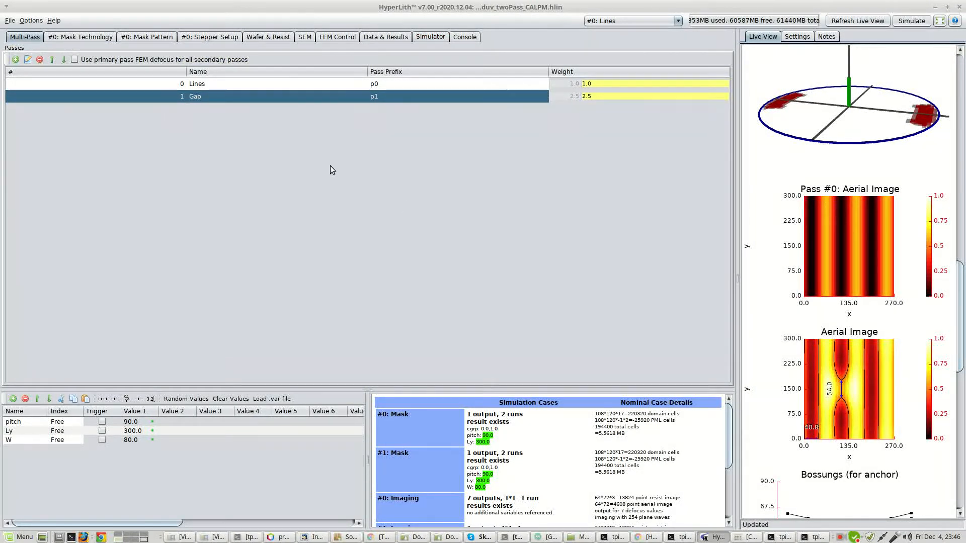
Recalculate the nominal threshold for the reweighted passes in the FEM settings and refresh the live view.
left_click(386, 37)
left_click(337, 37)
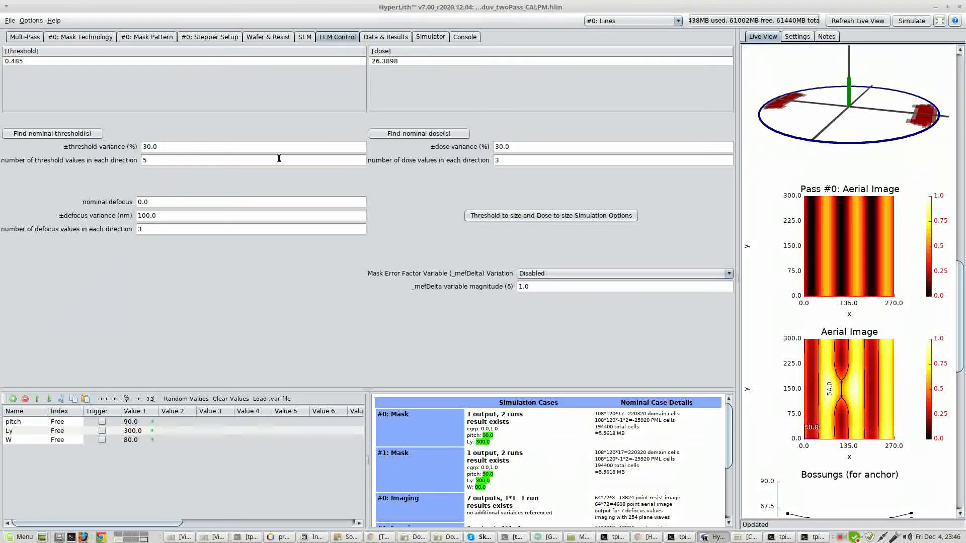
left_click(81, 133)
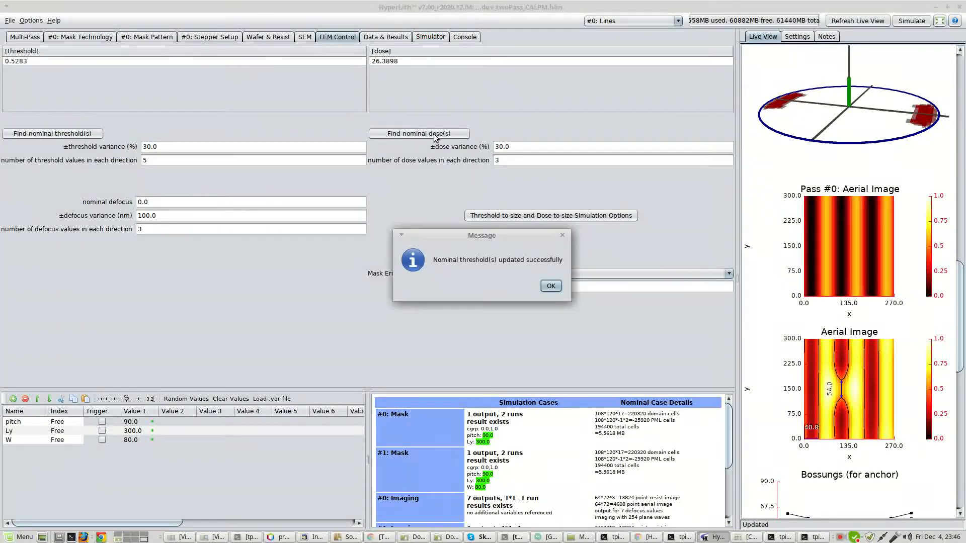
left_click(551, 286)
left_click(857, 23)
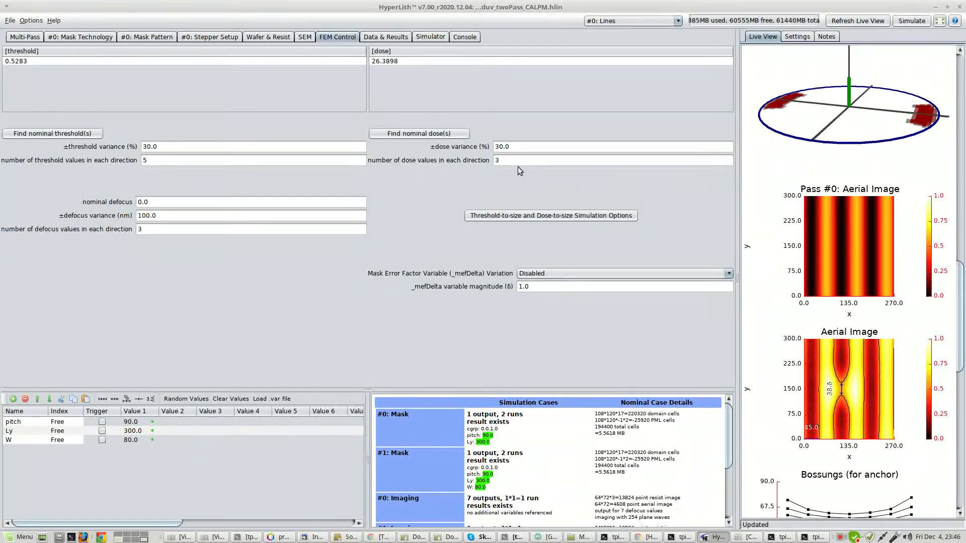
Run the simulation without SimRunner, generating FEM and Bossung data, and open the two-pass results.
left_click(909, 21)
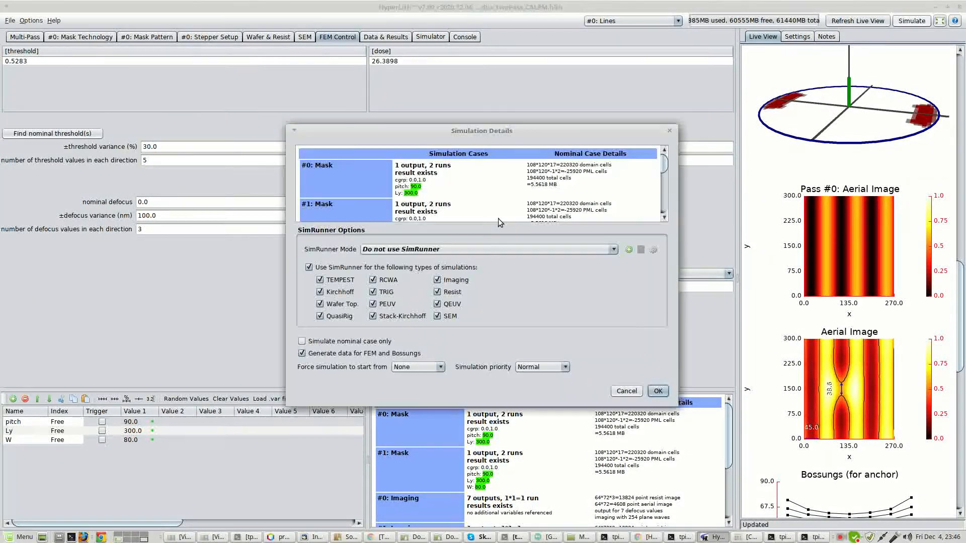
left_click(649, 391)
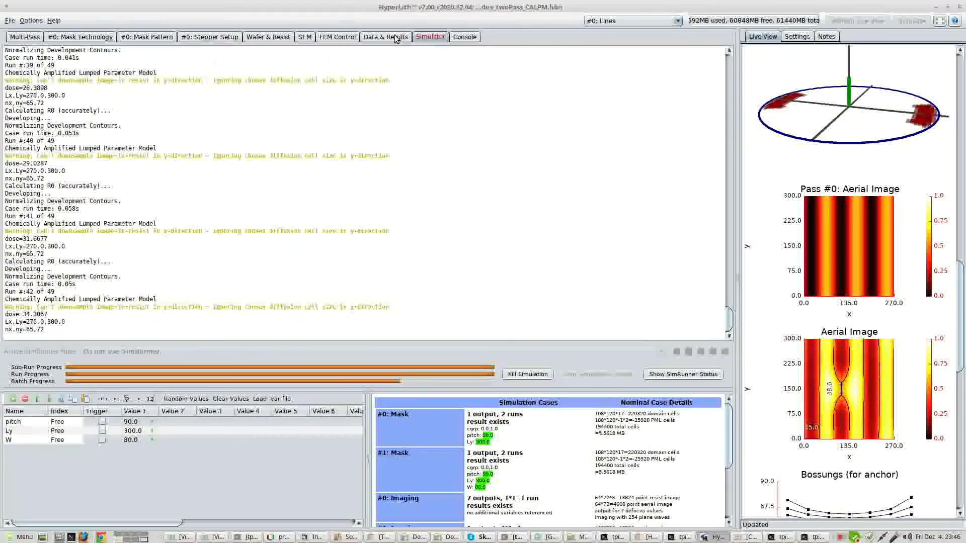
left_click(386, 37)
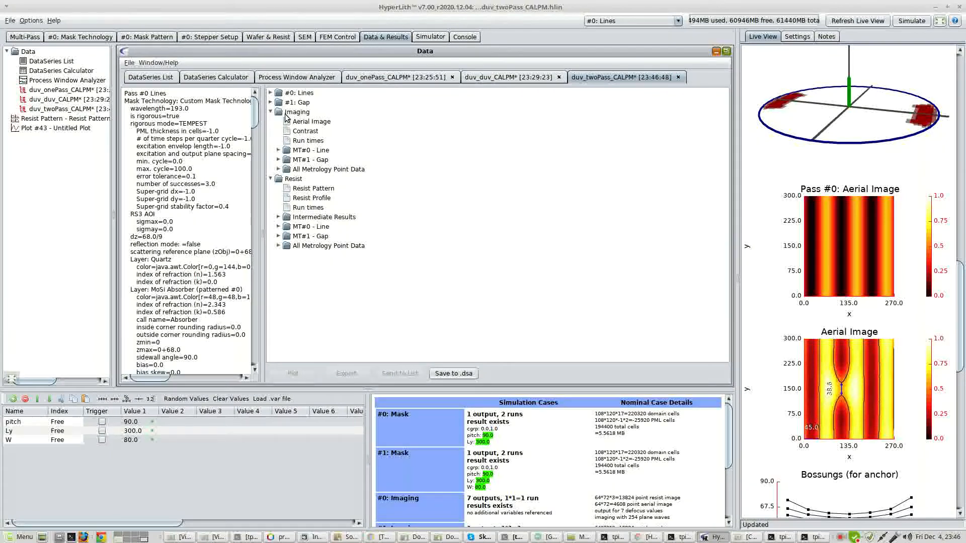
Expand the Lines pass's results, plot its aerial image with defocus as the matrix x-axis, and close the plot.
left_click(271, 112)
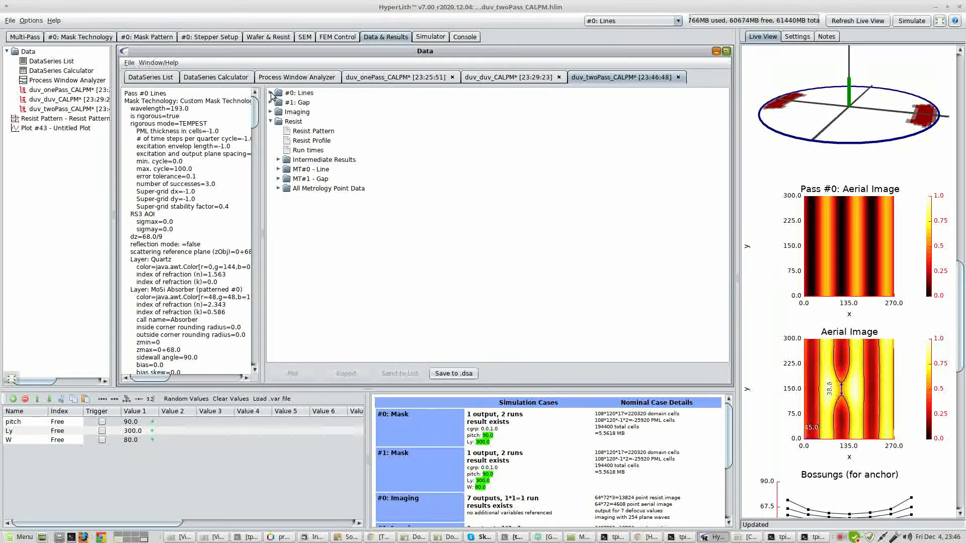
left_click(271, 94)
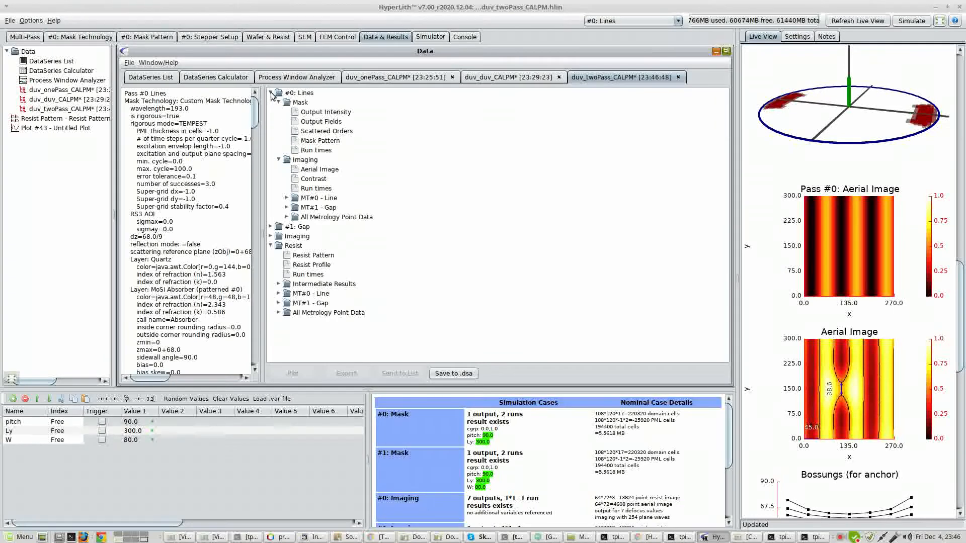
left_click(304, 95)
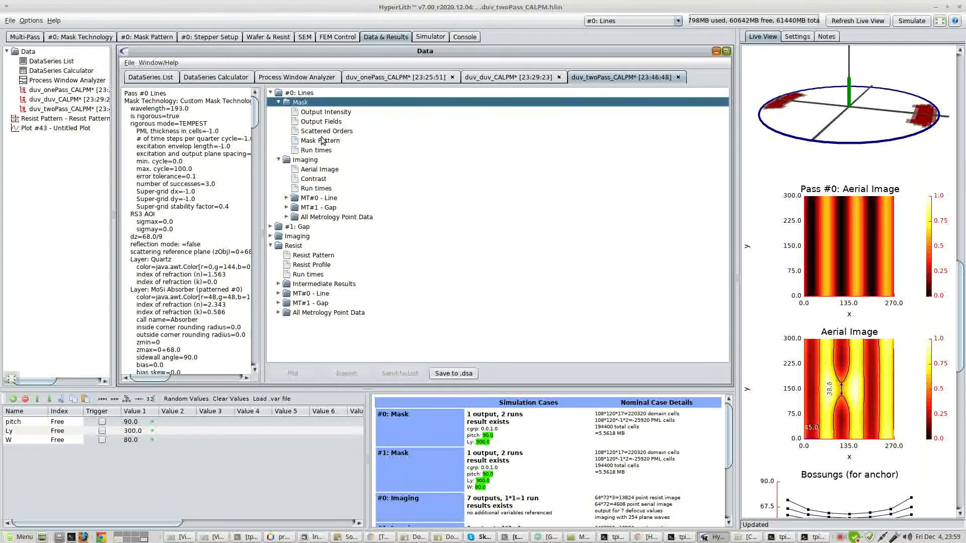
left_click(324, 112)
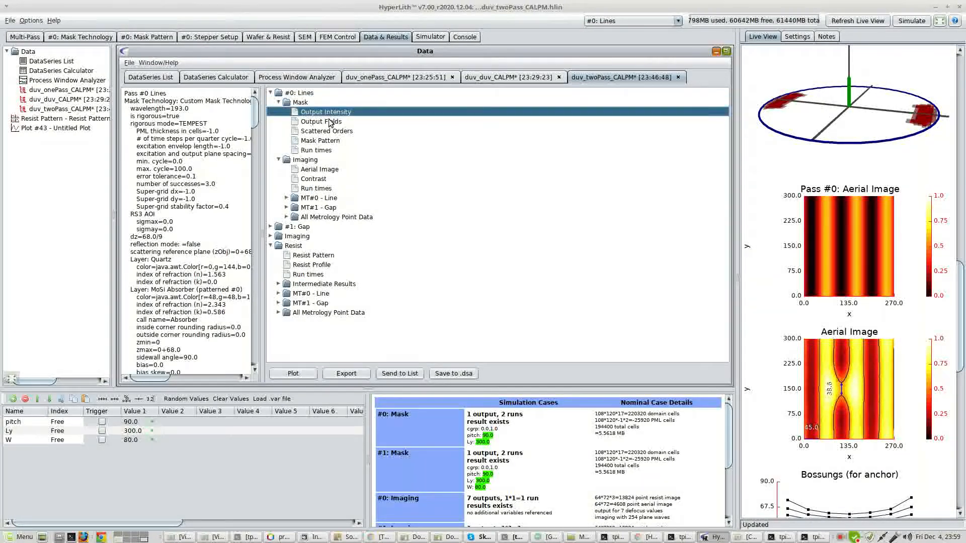
left_click(321, 121)
left_click(322, 171)
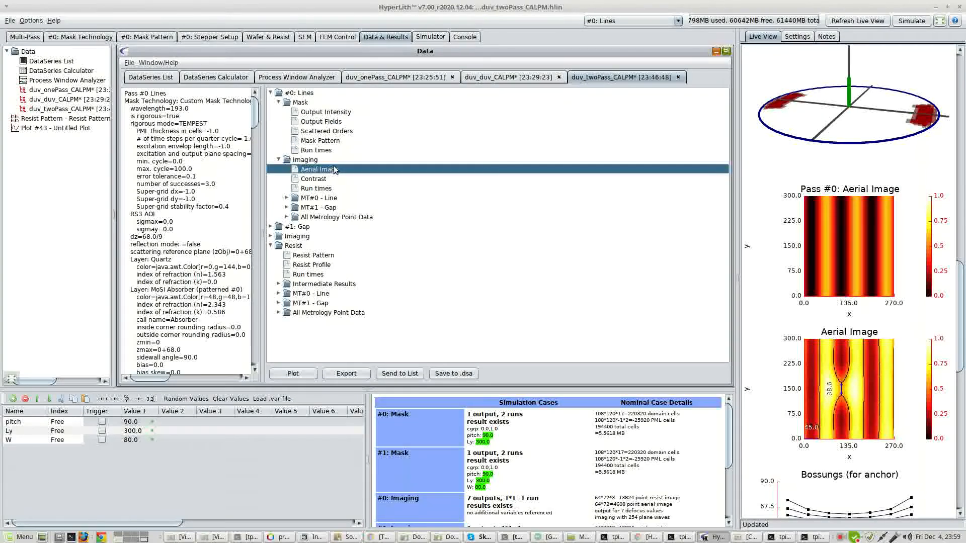
double_click(323, 171)
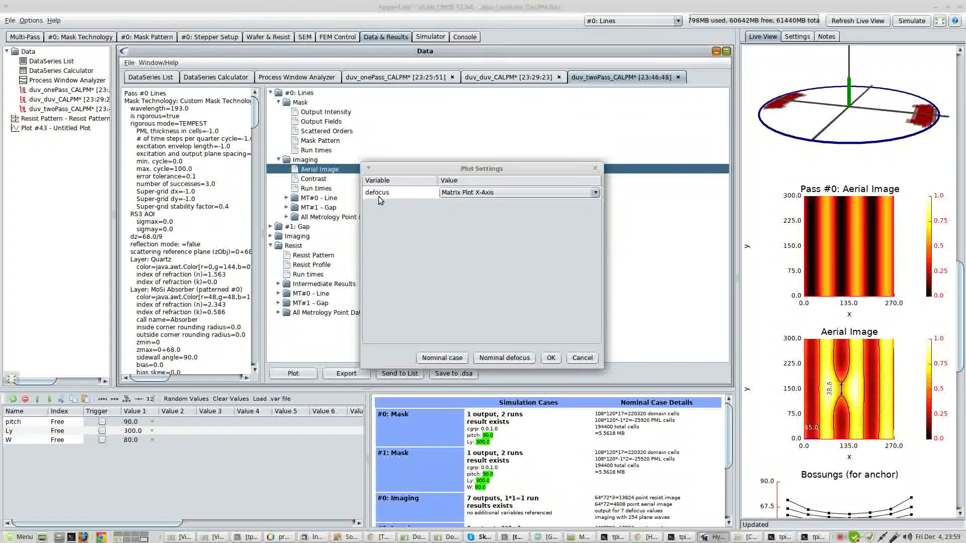
left_click(551, 358)
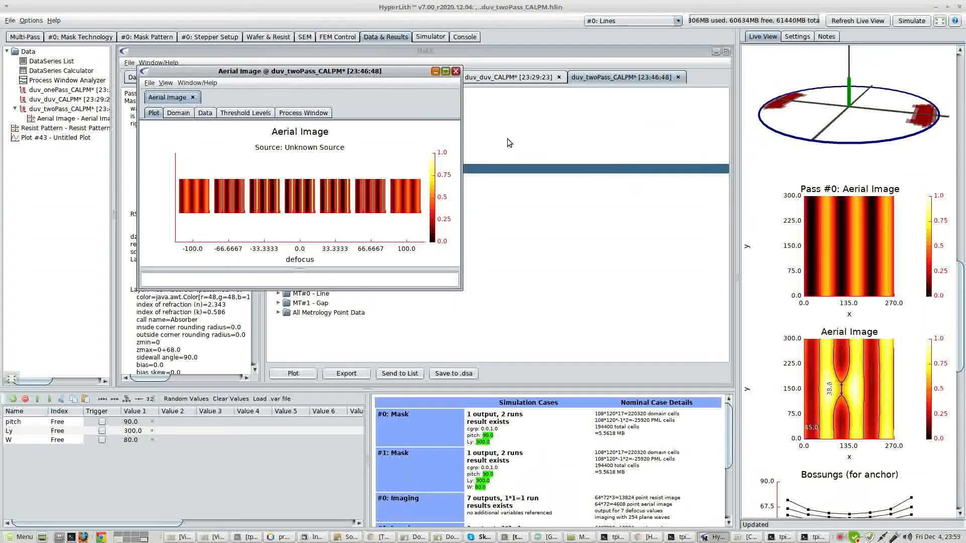
left_click(456, 71)
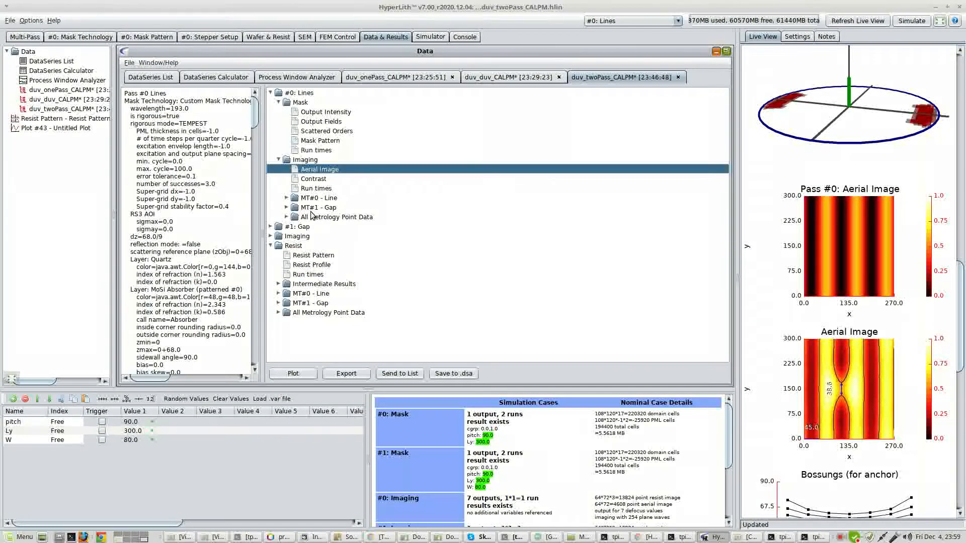
Expand the Gap pass's results, plot its aerial image with defocus on the matrix x-axis, and close the plot.
left_click(271, 227)
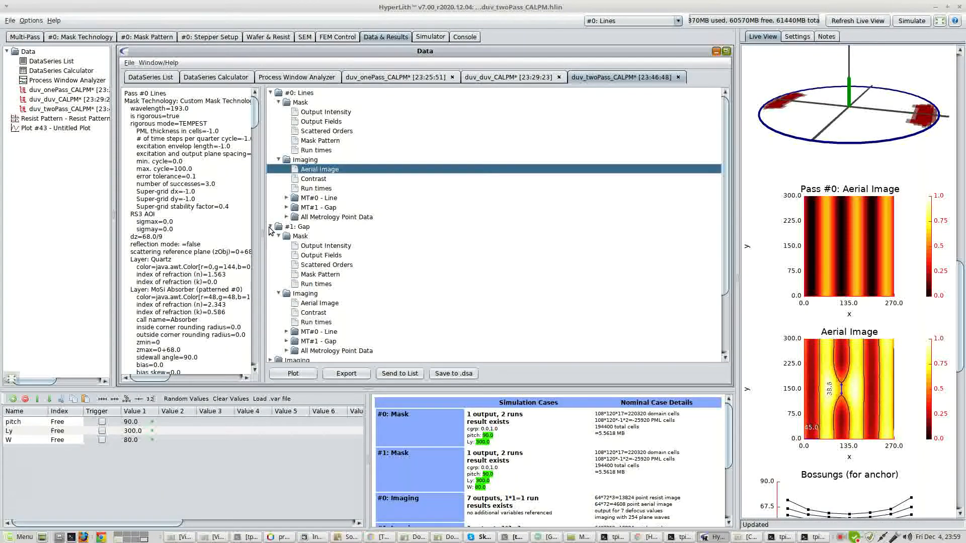
double_click(314, 305)
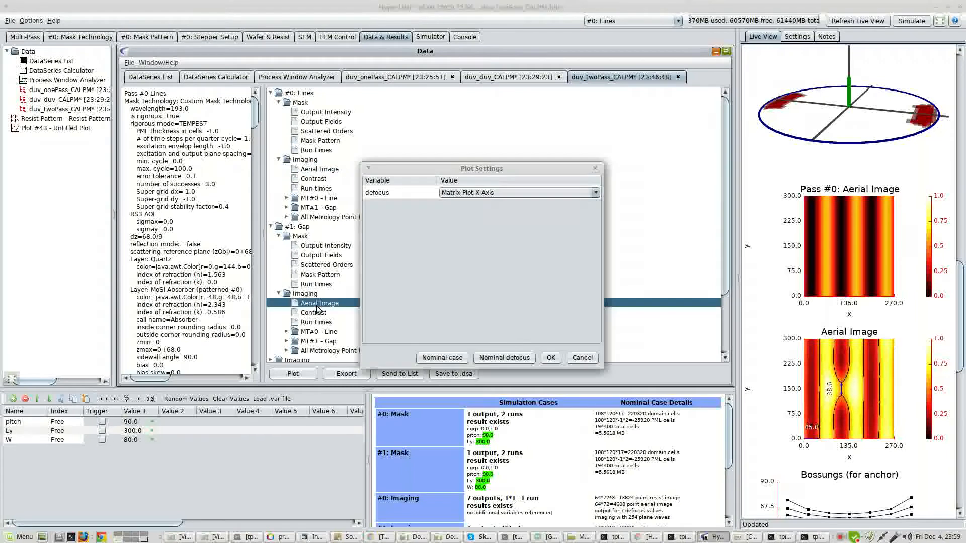
left_click(551, 358)
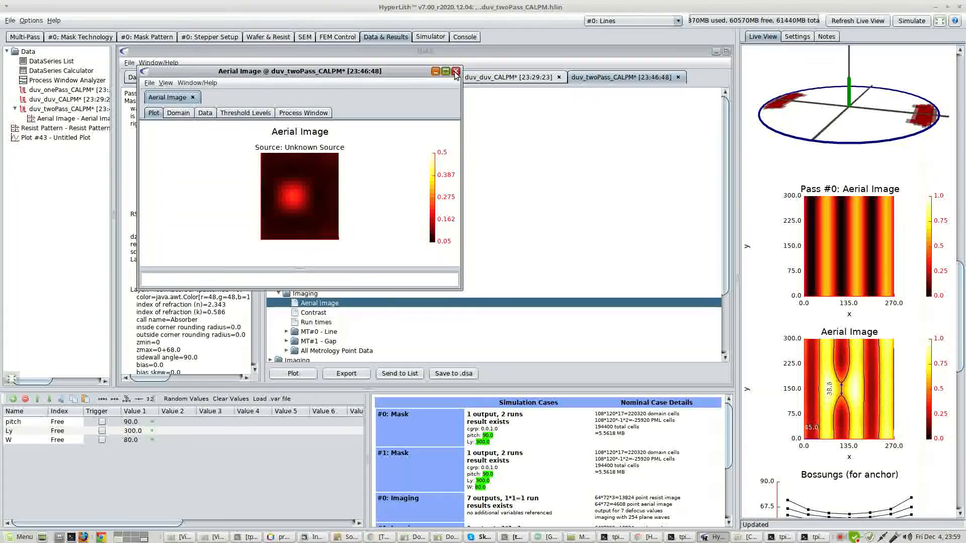
left_click_drag(423, 73, 594, 74)
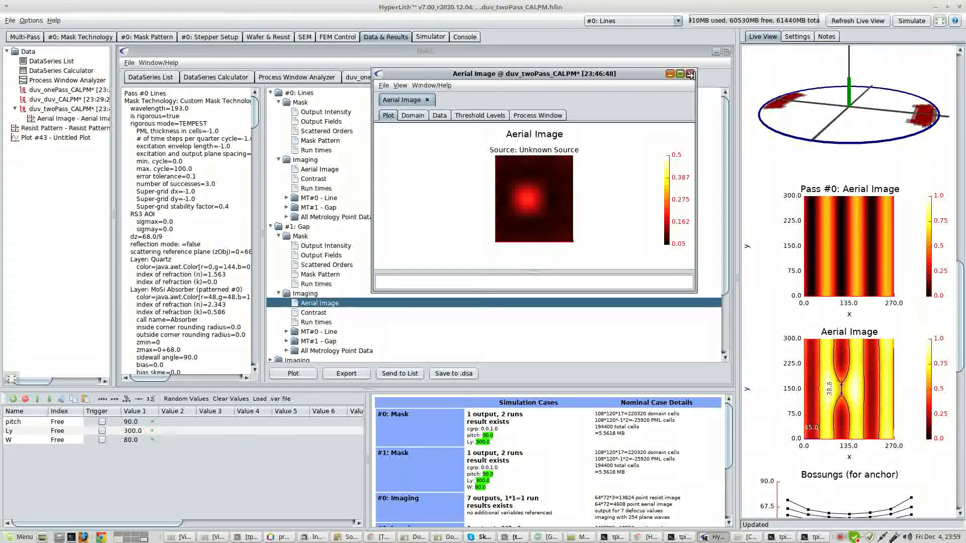
left_click(690, 75)
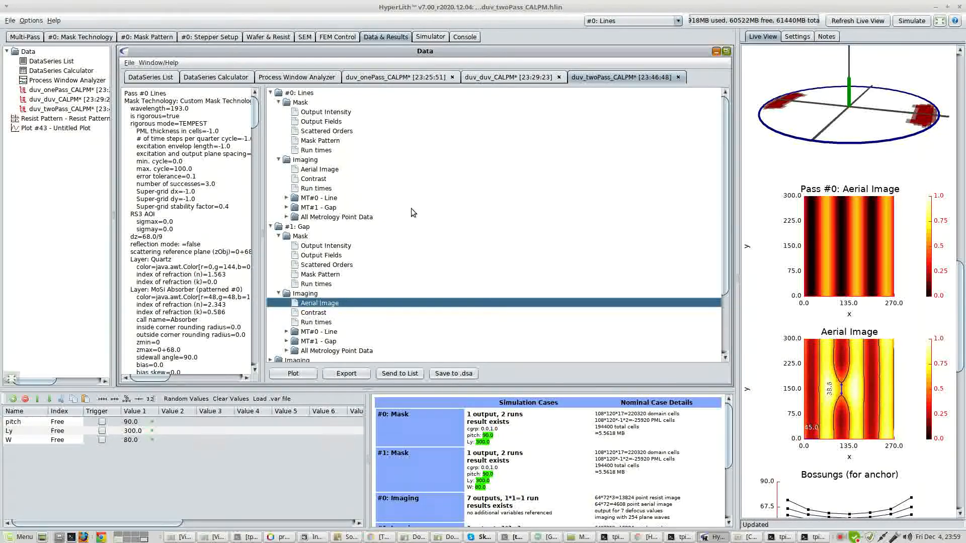
Check the multi-pass list, then expand the combined Imaging results and select their aerial image.
left_click(25, 36)
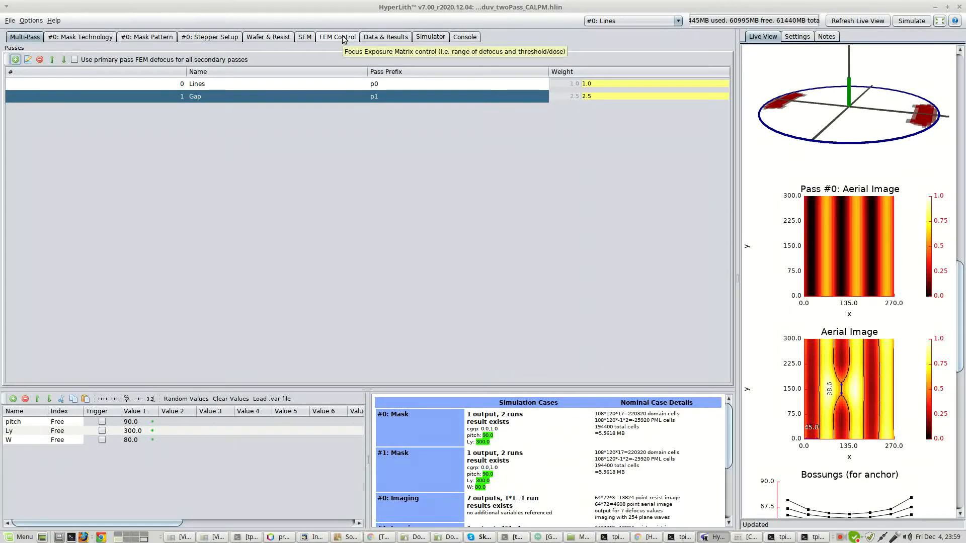
left_click(385, 37)
left_click(357, 248)
scroll(354, 255, "down", 1)
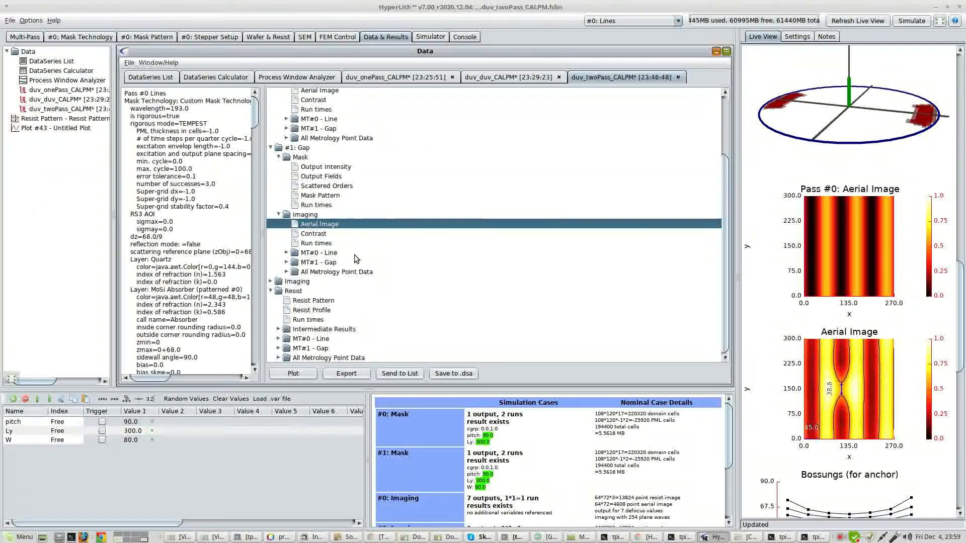
left_click(271, 281)
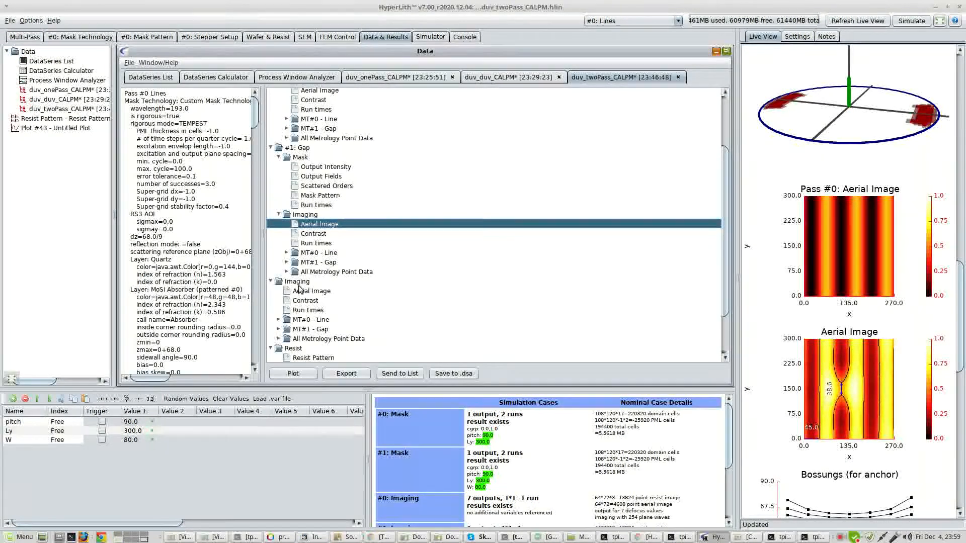
left_click(302, 290)
Collapse the Lines and Gap result groups so the combined Imaging and Resist results can be examined.
scroll(312, 153, "up", 3)
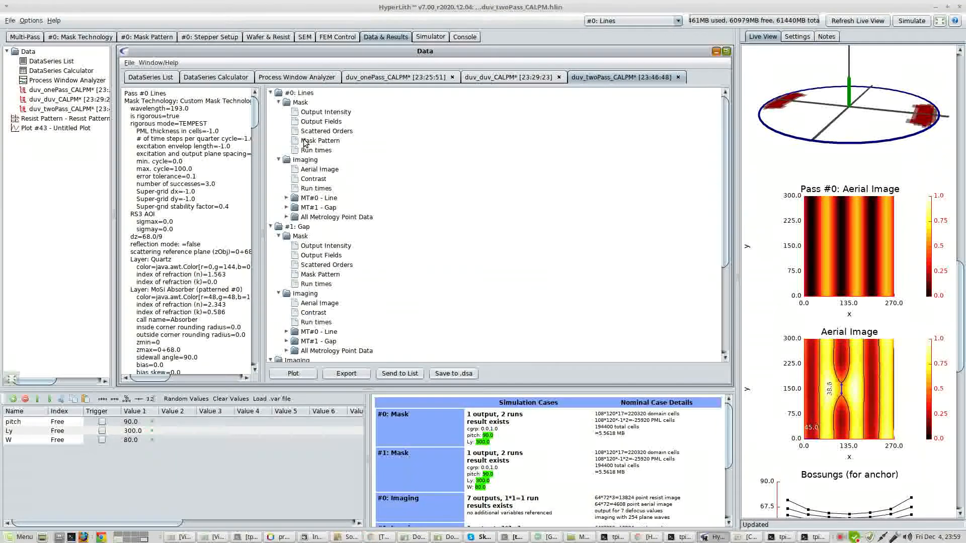
left_click(270, 92)
left_click(270, 102)
left_click(301, 94)
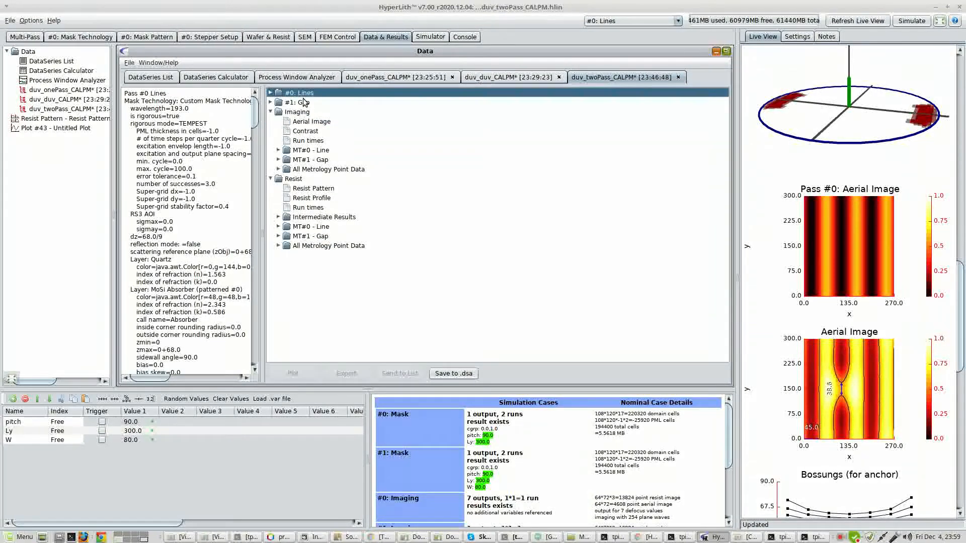
Plot the combined aerial image with defocus as the matrix x-axis, and close the plot.
left_click(303, 102)
left_click(304, 121)
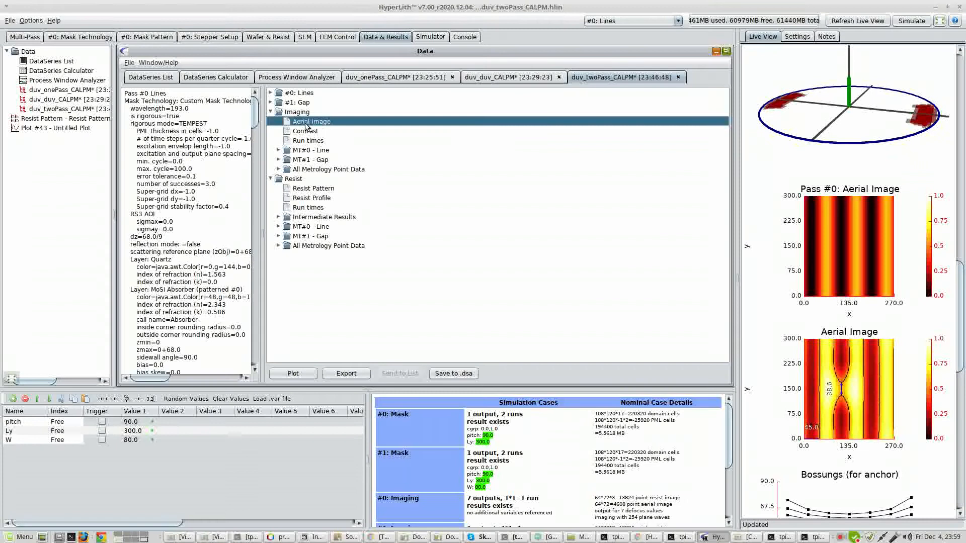
left_click(294, 374)
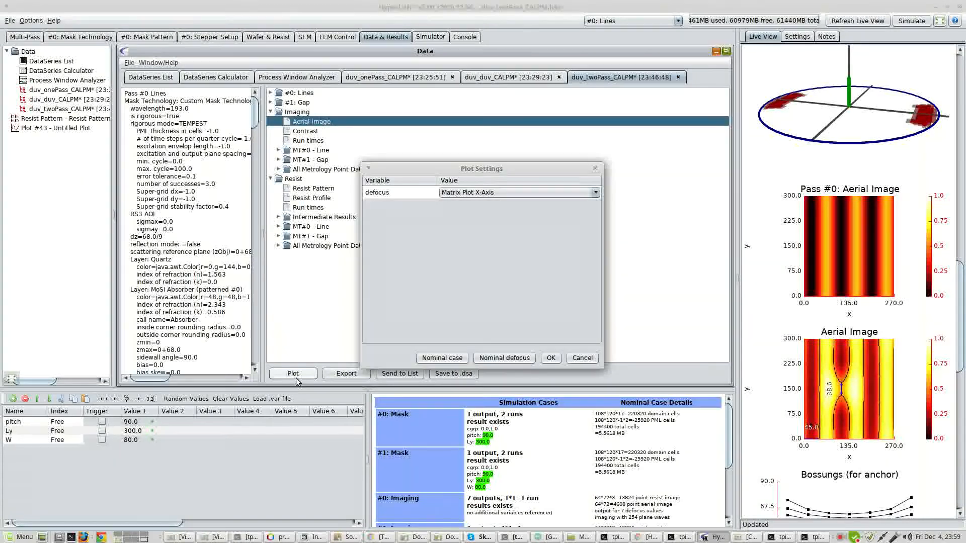
left_click(551, 358)
left_click(456, 72)
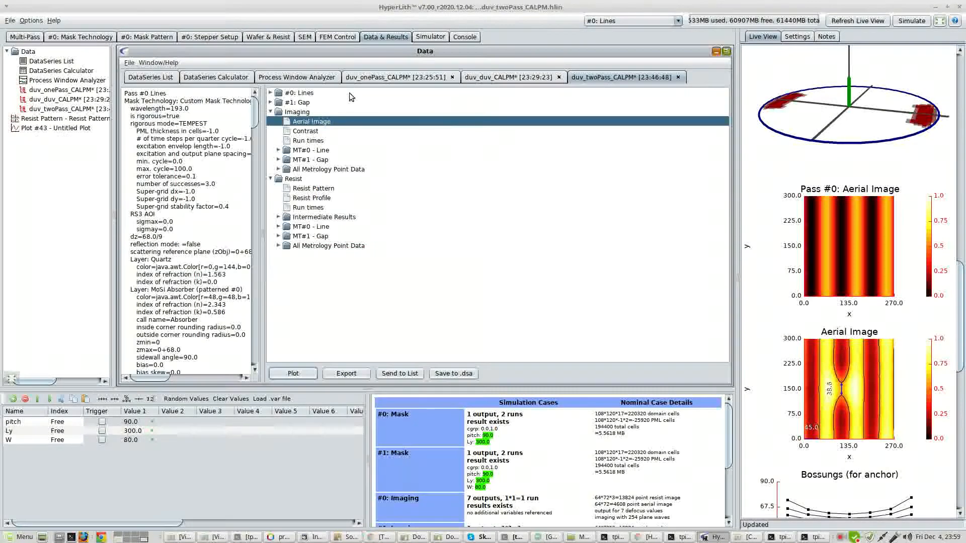
Replace the Gap pass's weight in the multi-pass list with a new variable w2.
left_click(15, 33)
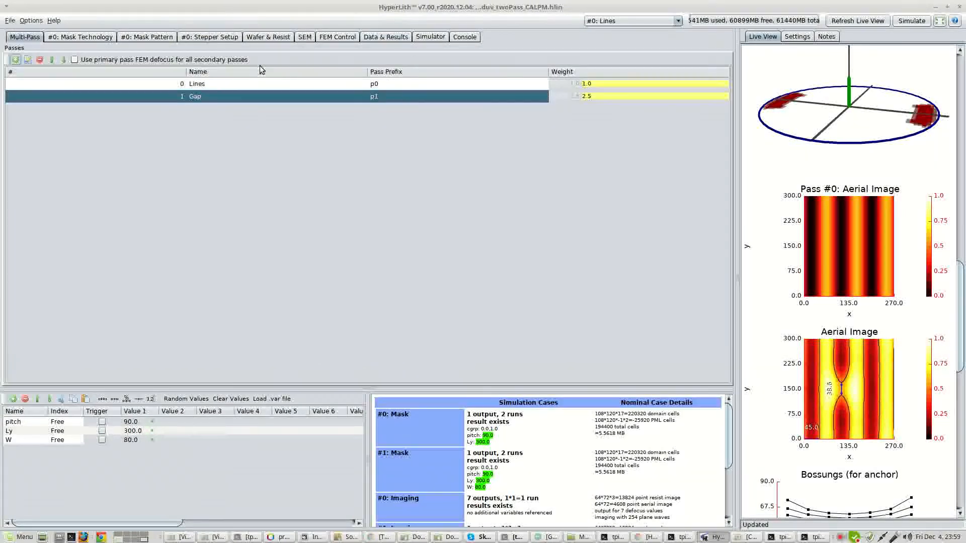
double_click(622, 98)
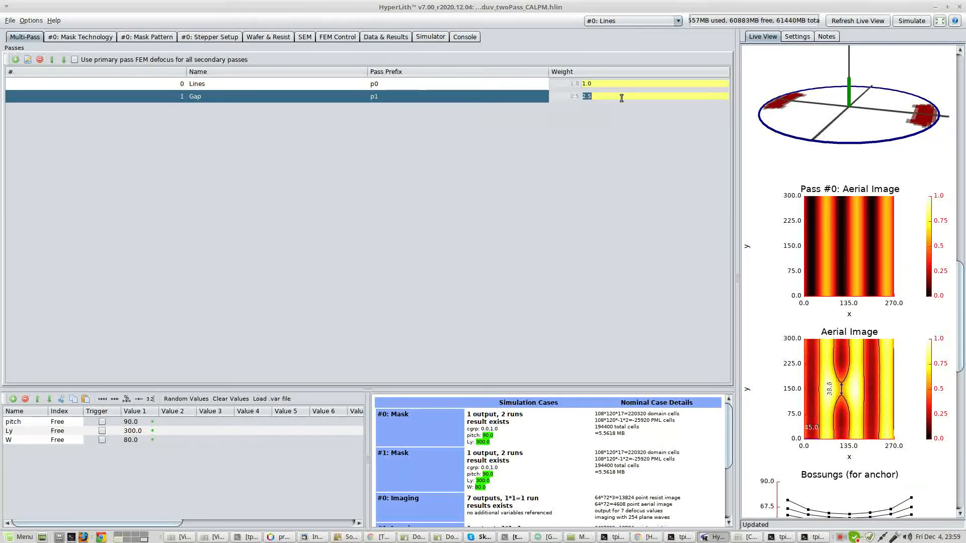
type("w2")
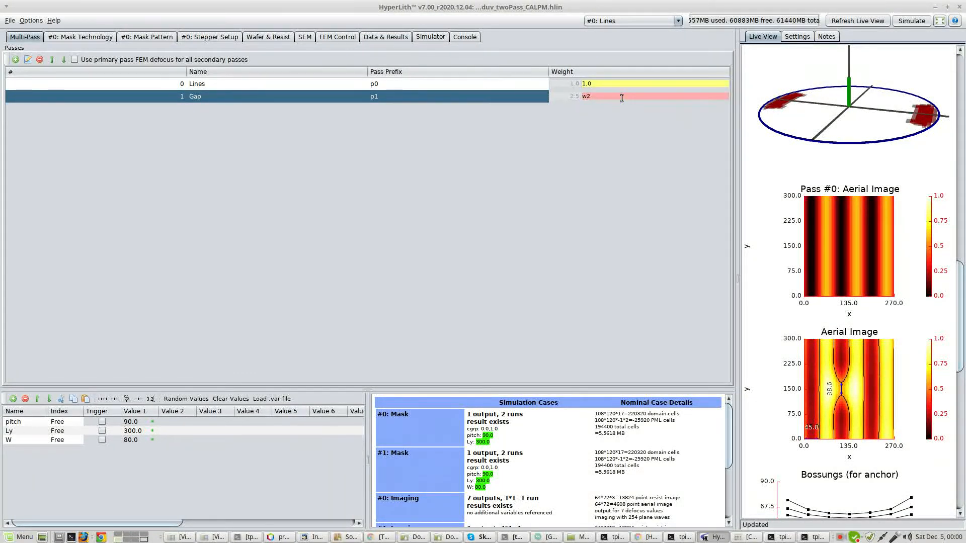
key("Return")
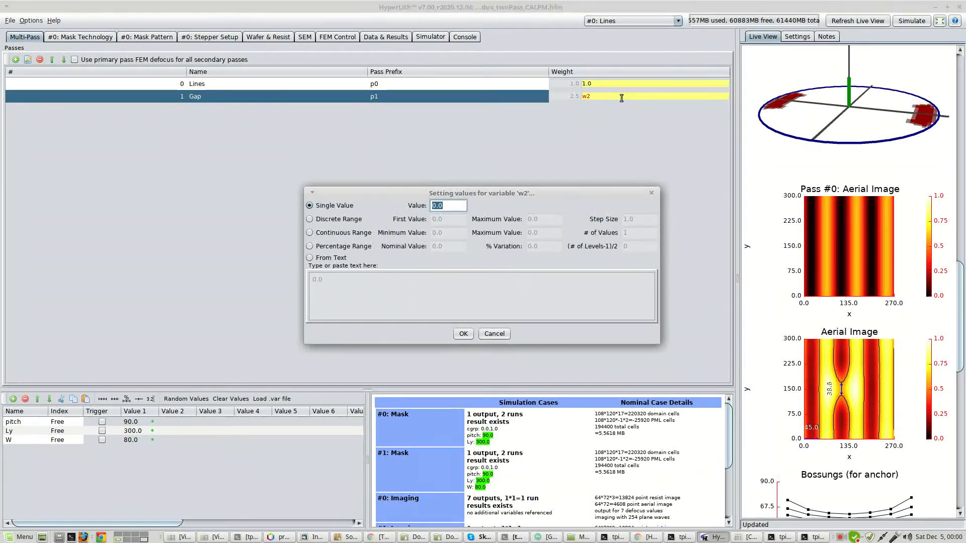
Define w2 as a discrete range from 1 to 2 with a step size of 0.25.
left_click(335, 222)
type("1")
key("Tab")
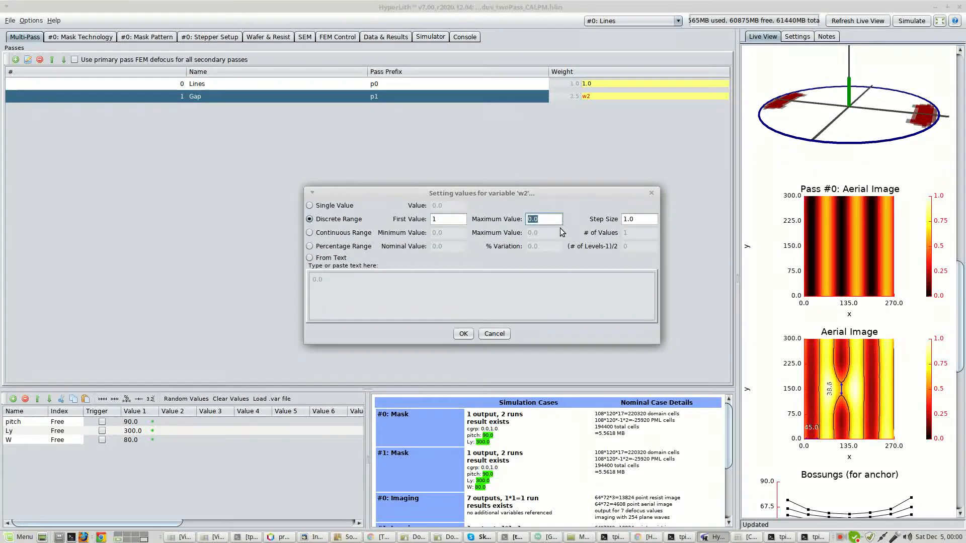
type("2")
key("Tab")
type("1")
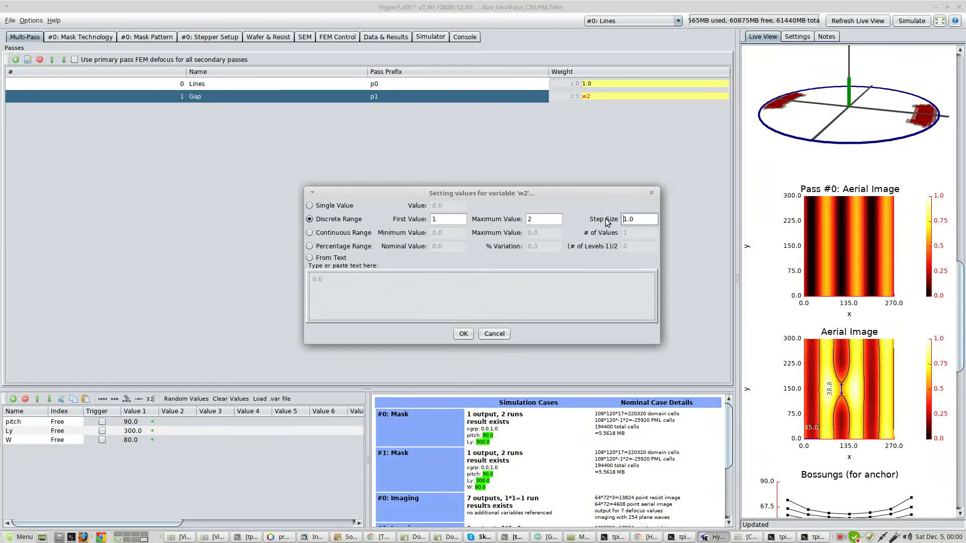
type("0.25")
key("Return")
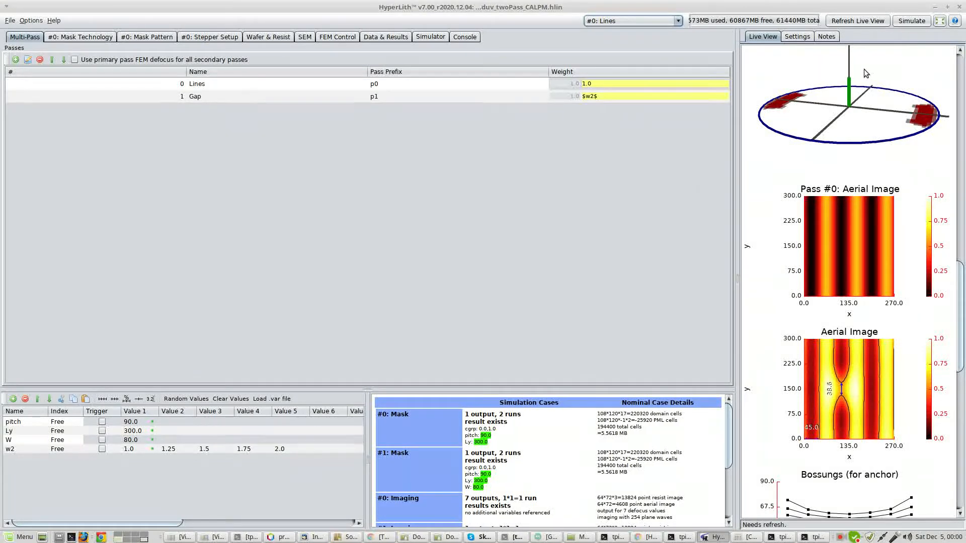
Run the simulation over the w2 values without SimRunner and check its progress.
left_click(905, 20)
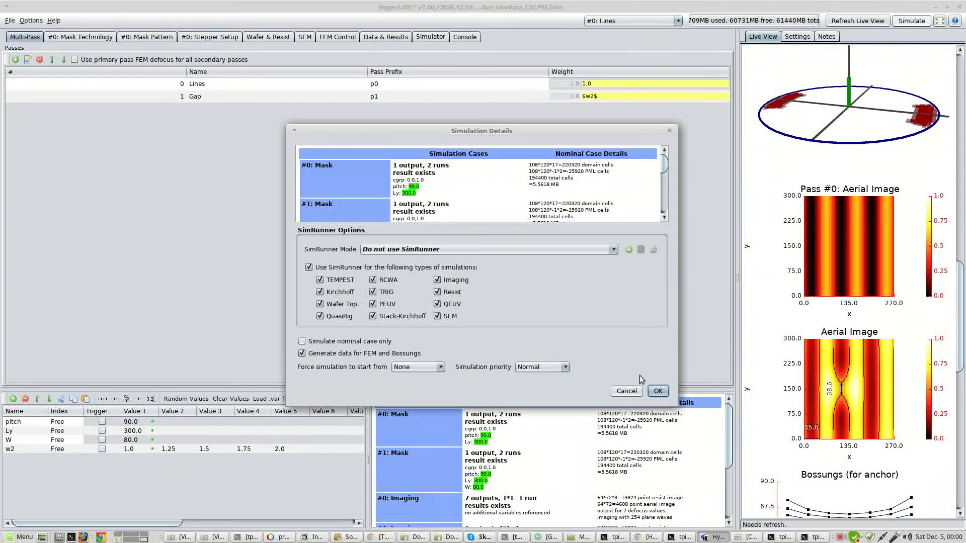
left_click(657, 390)
left_click(436, 38)
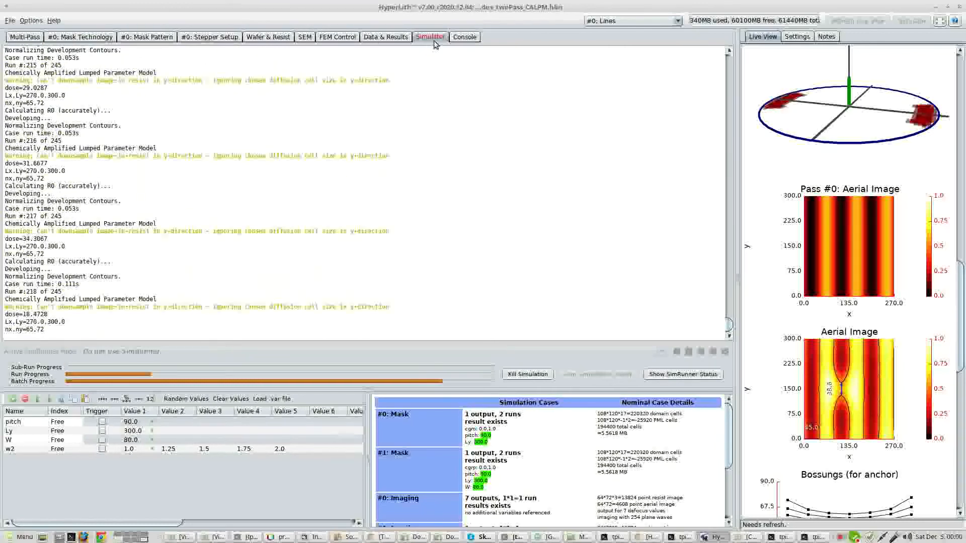
Plot the new combined aerial image at nominal defocus with w2 as the matrix x-axis, enlarge it, and close it after viewing.
left_click(385, 37)
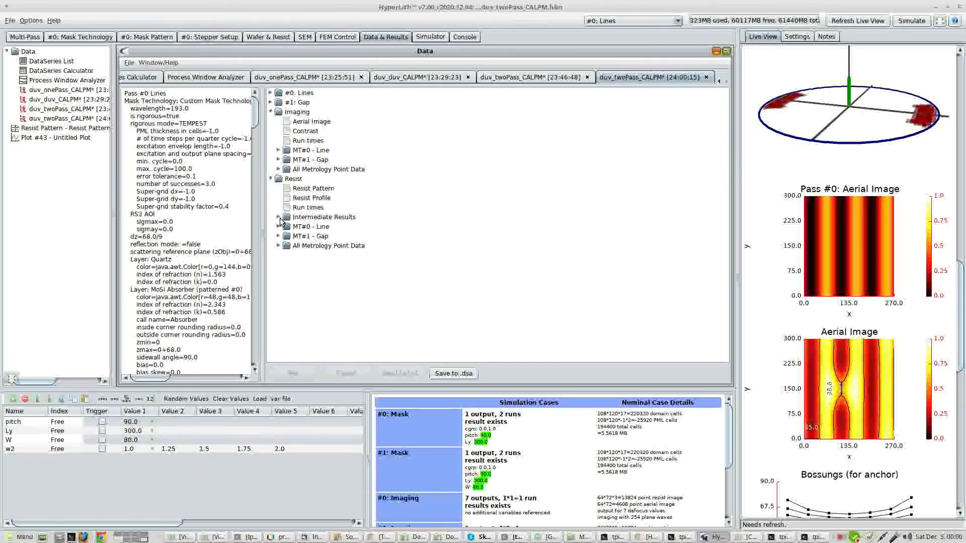
left_click(309, 122)
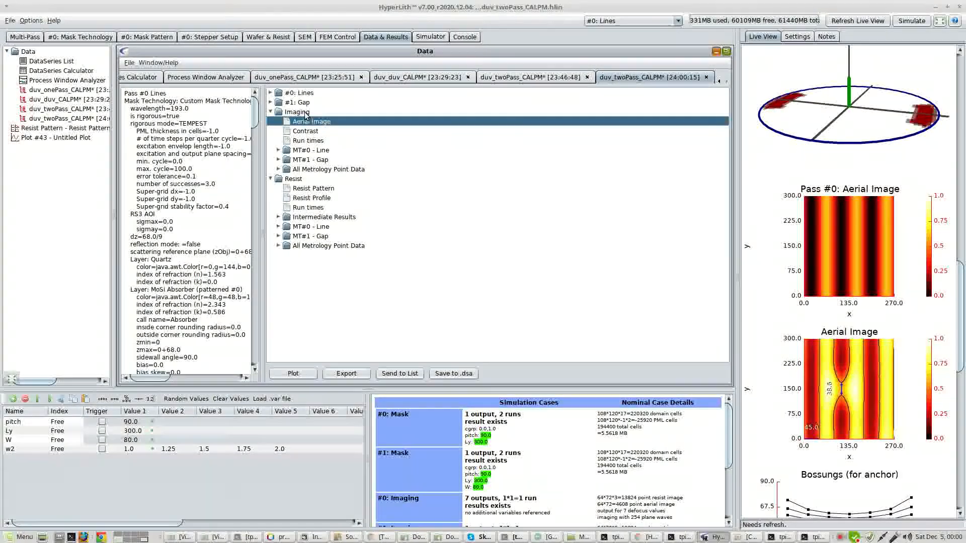
left_click(293, 373)
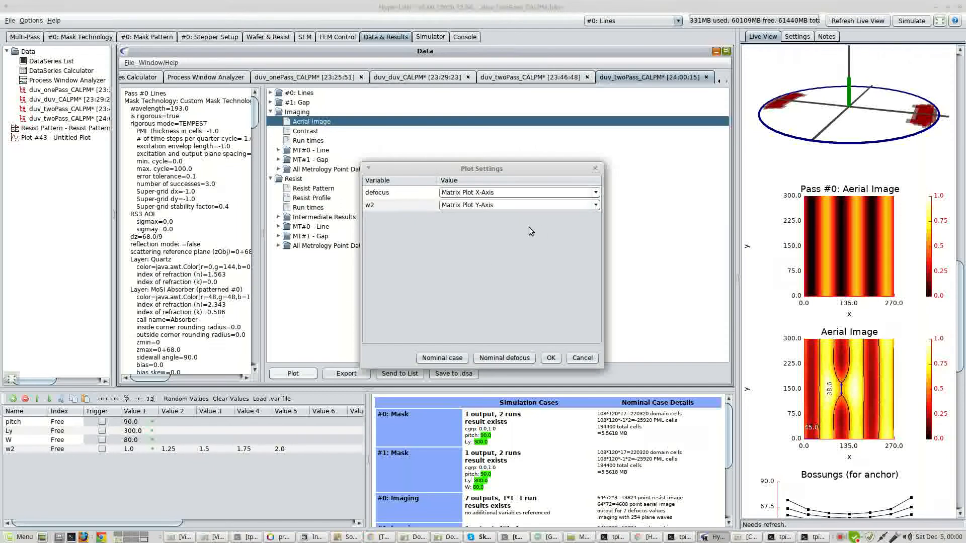
left_click(492, 360)
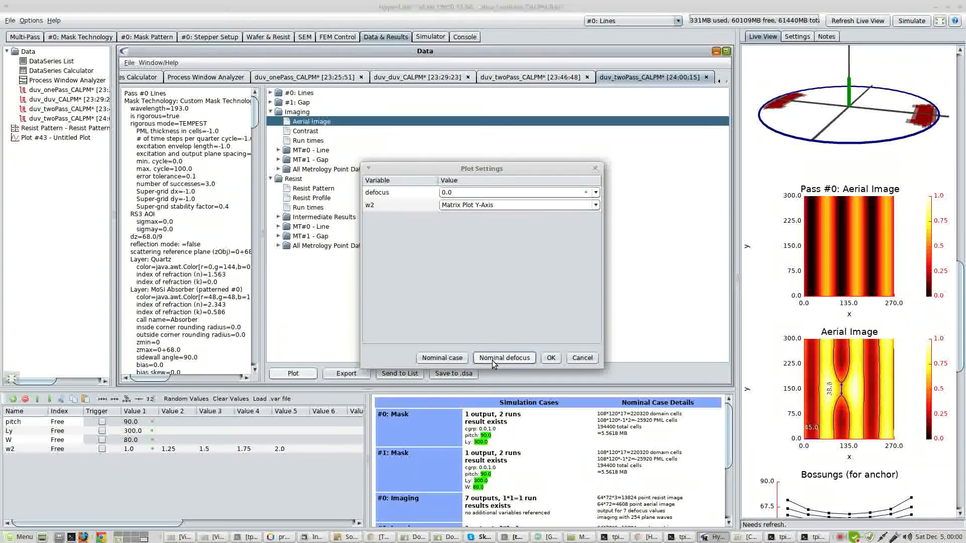
left_click(502, 203)
left_click(502, 267)
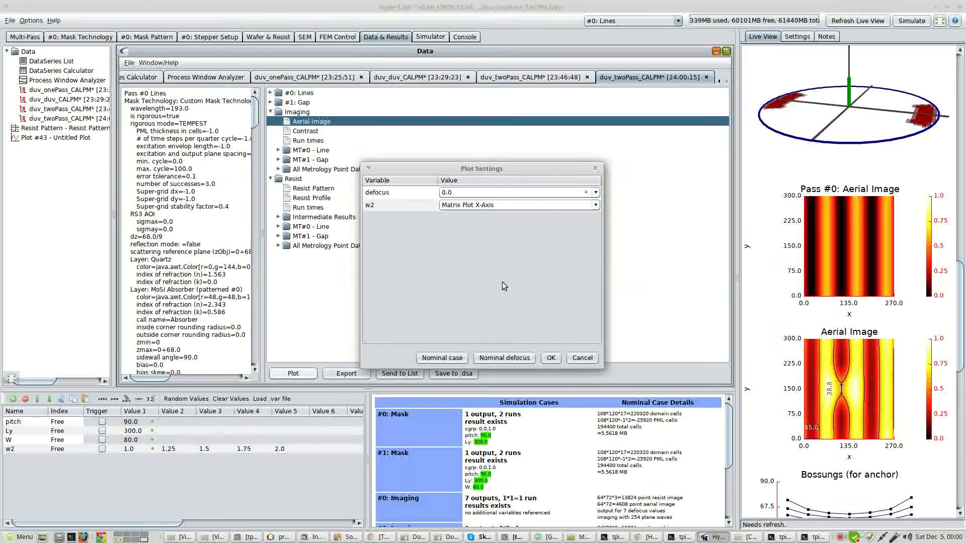
left_click(550, 357)
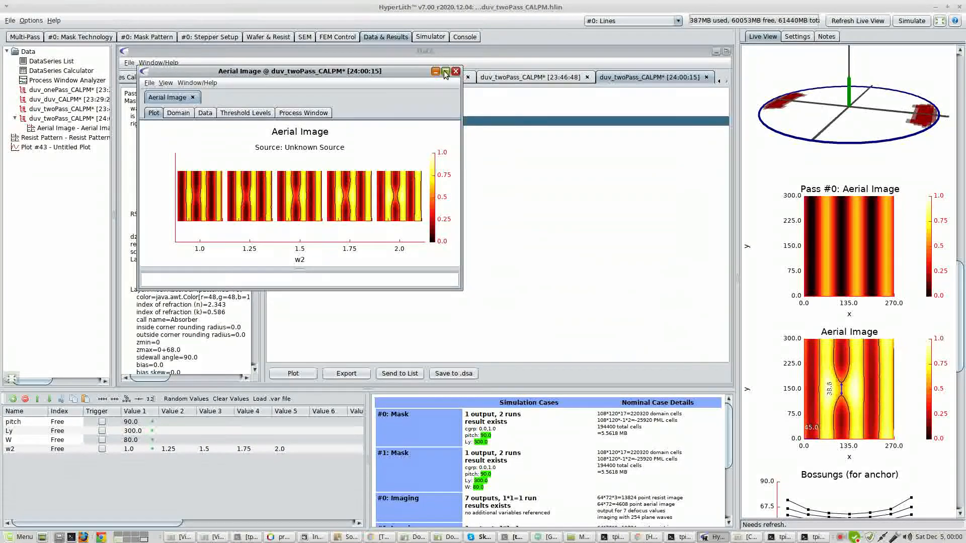
left_click(445, 72)
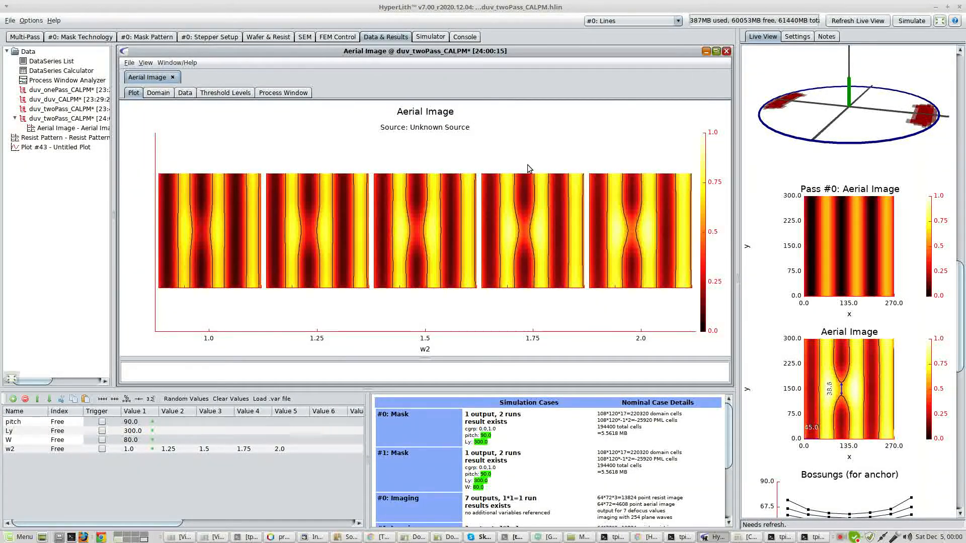
left_click(726, 50)
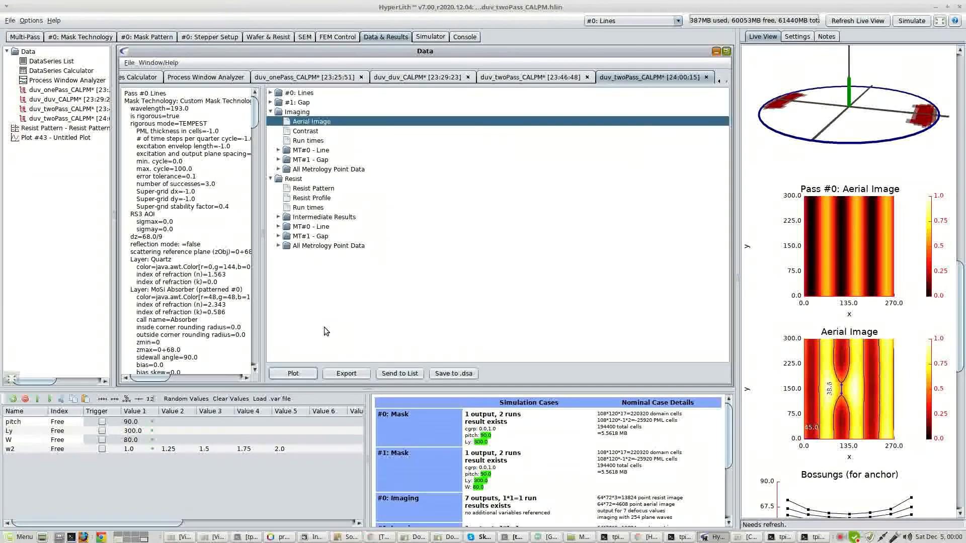
left_click(301, 375)
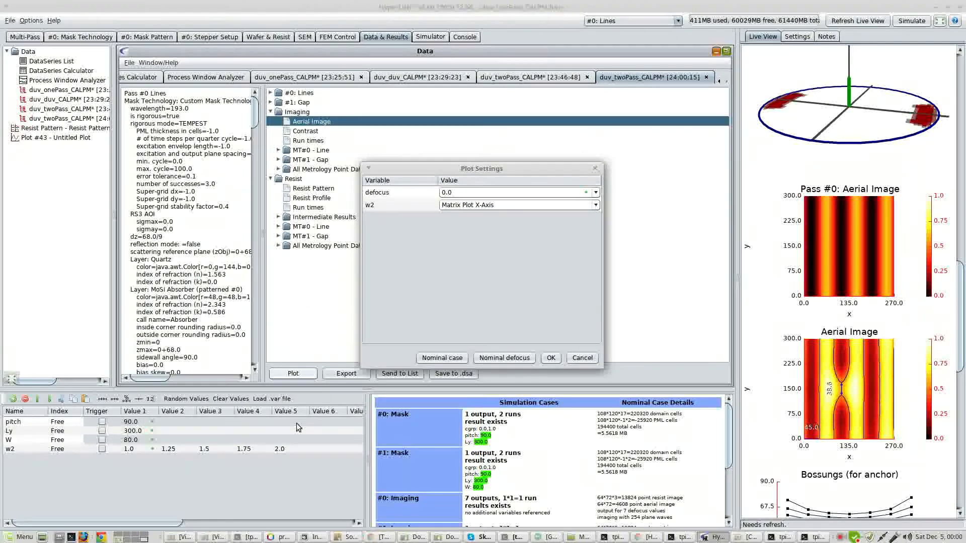
left_click(582, 358)
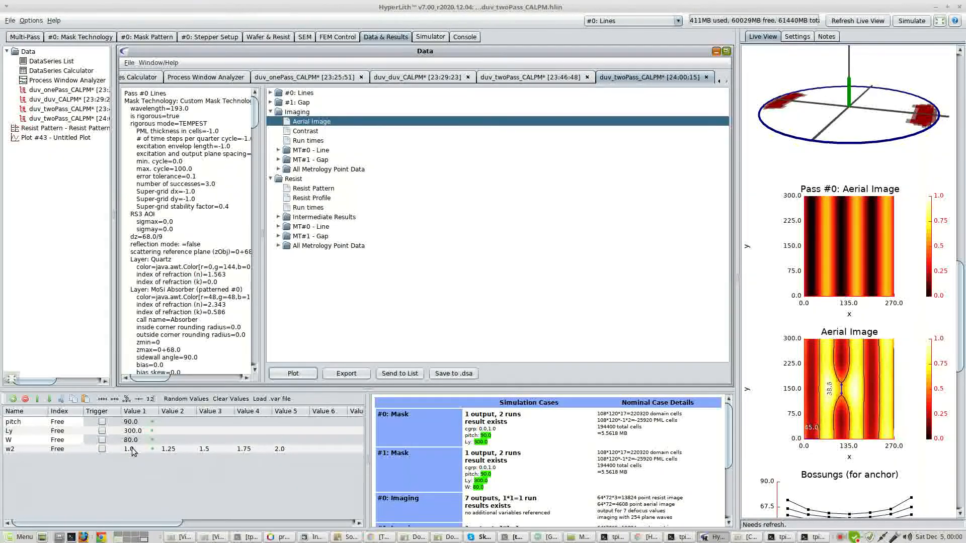
Set variable w2's discrete range to run from 2 to 3 in steps of 0.25.
left_click(132, 449)
left_click(116, 399)
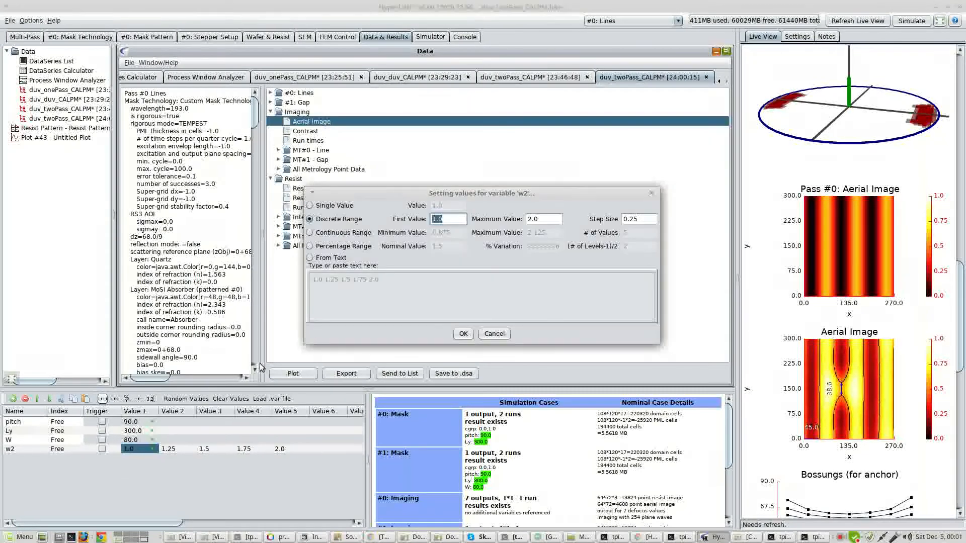
type("3")
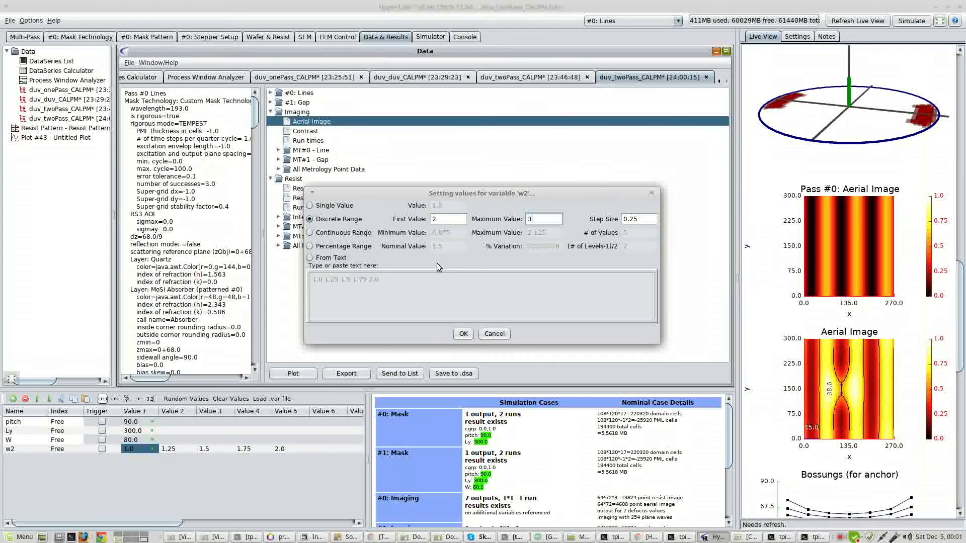
key("Tab")
key("Return")
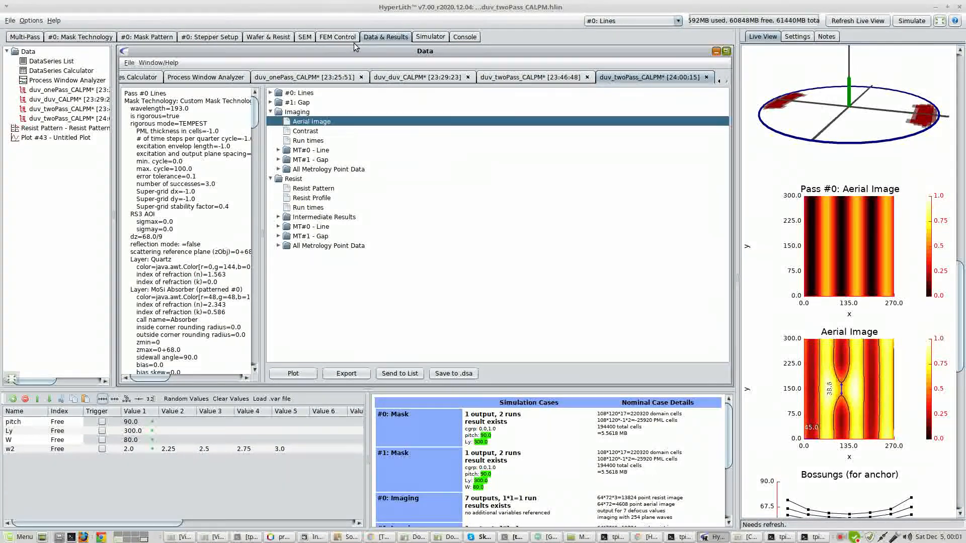
Set the number of dose, defocus and threshold values in each direction to 0 in the FEM settings.
left_click(338, 37)
left_click(511, 160)
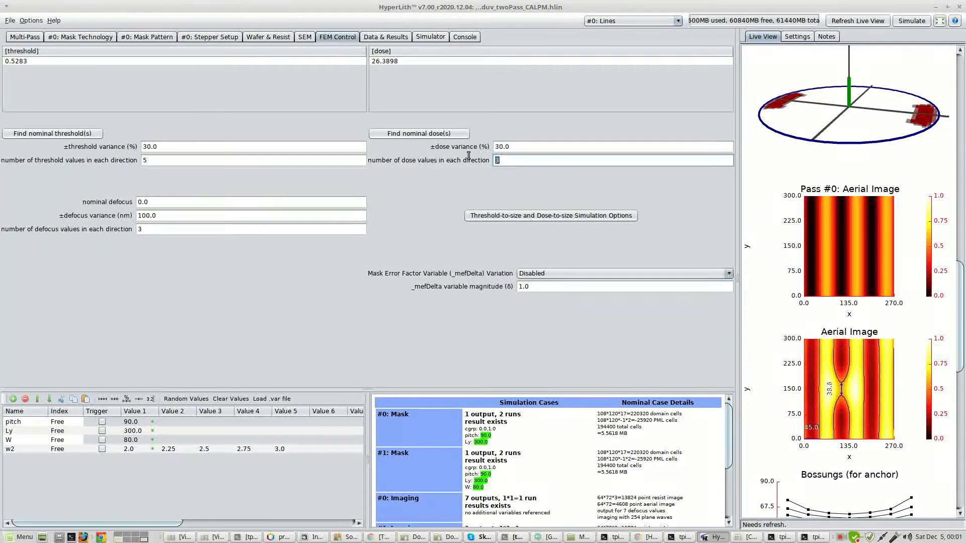
left_click(145, 228)
left_click(175, 164)
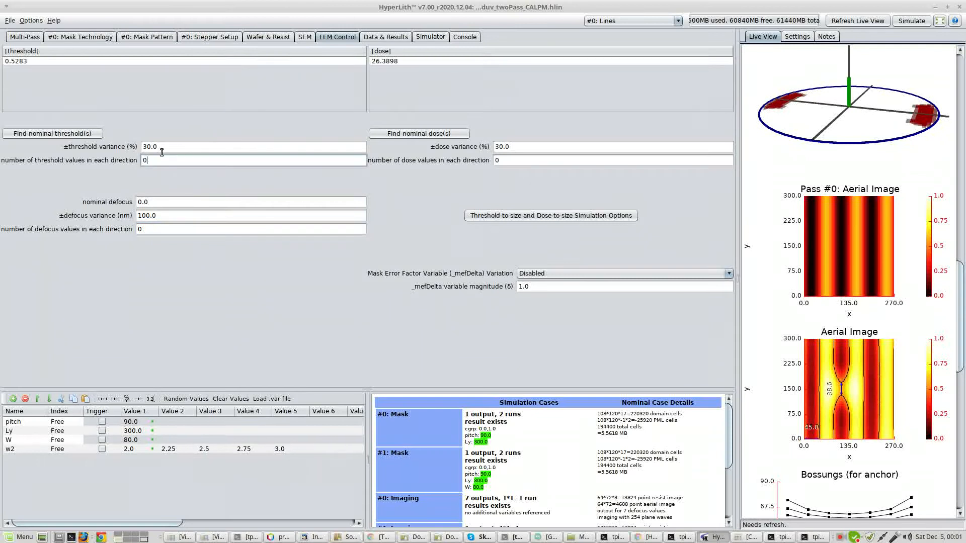
key("BackSpace")
type("0")
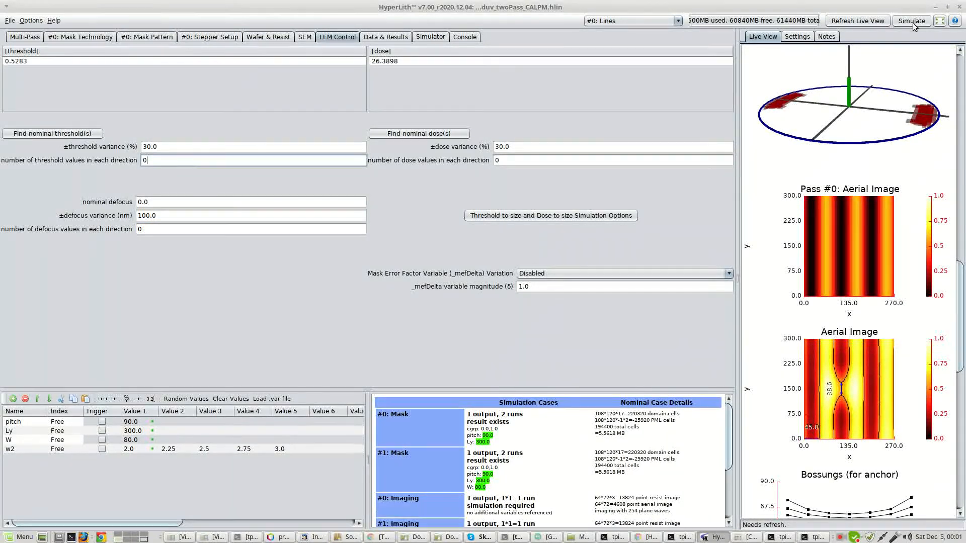
Rerun the simulation and plot the combined aerial image with w2 as the matrix x-axis, maximizing the plot.
left_click(912, 21)
left_click(657, 391)
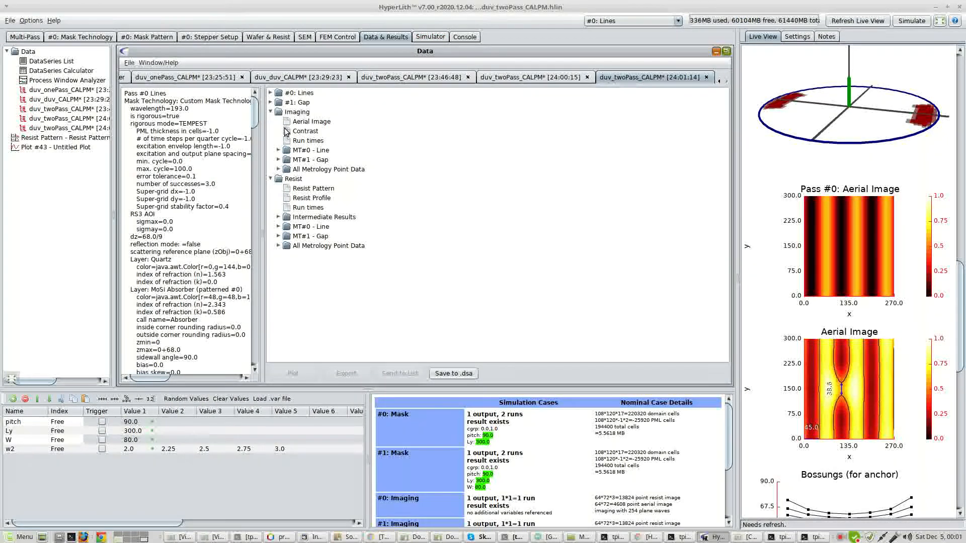
double_click(310, 122)
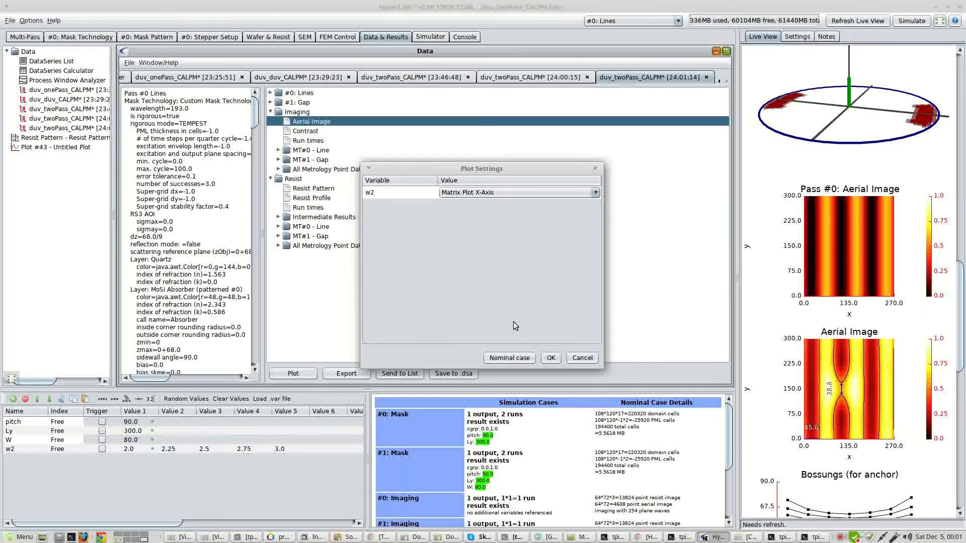
left_click(550, 358)
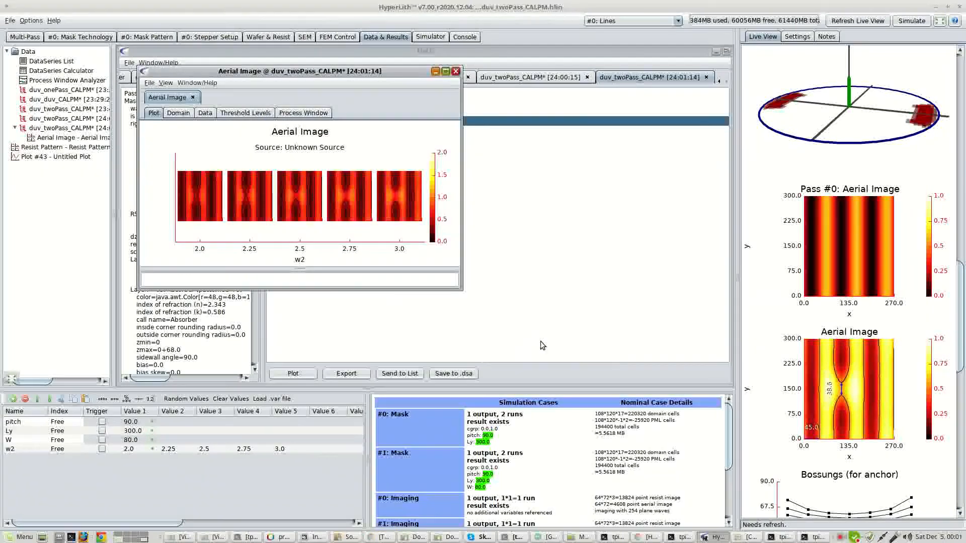
left_click(446, 72)
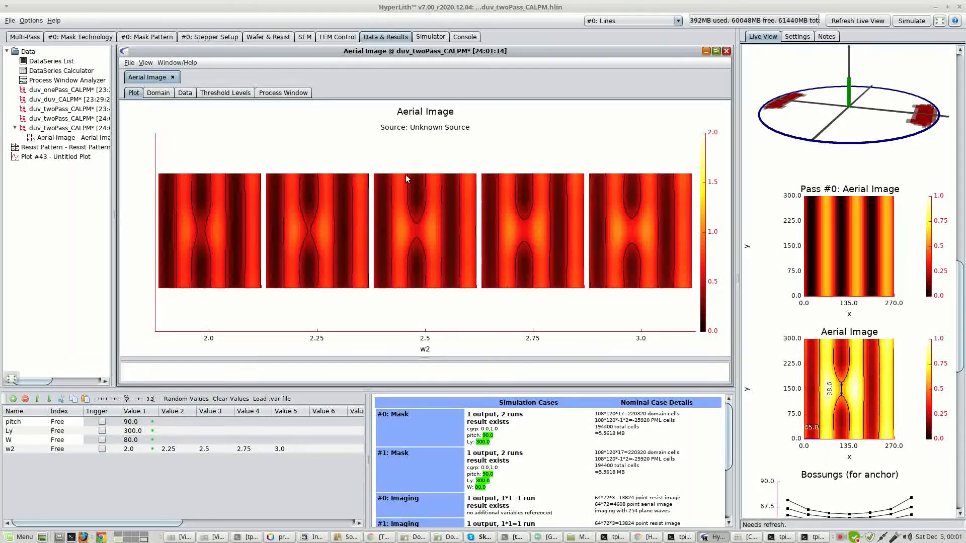
Switch to the Gap pass and set its mask technology to EUV, Rigorous.
left_click(33, 39)
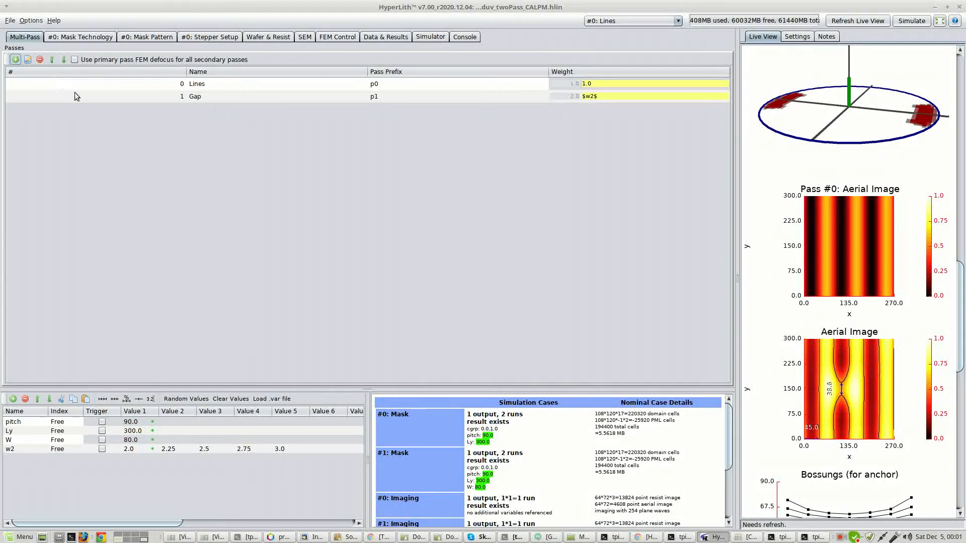
left_click(135, 97)
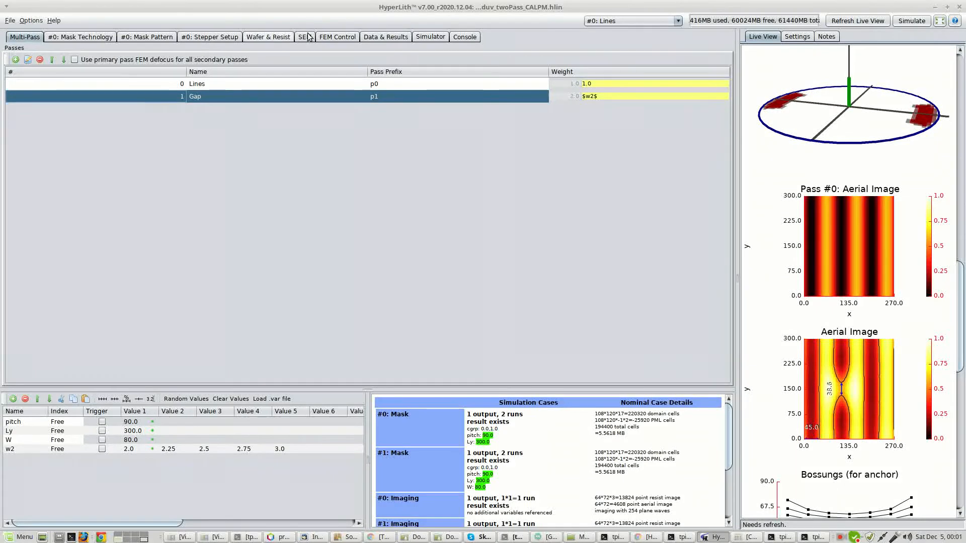
left_click(623, 21)
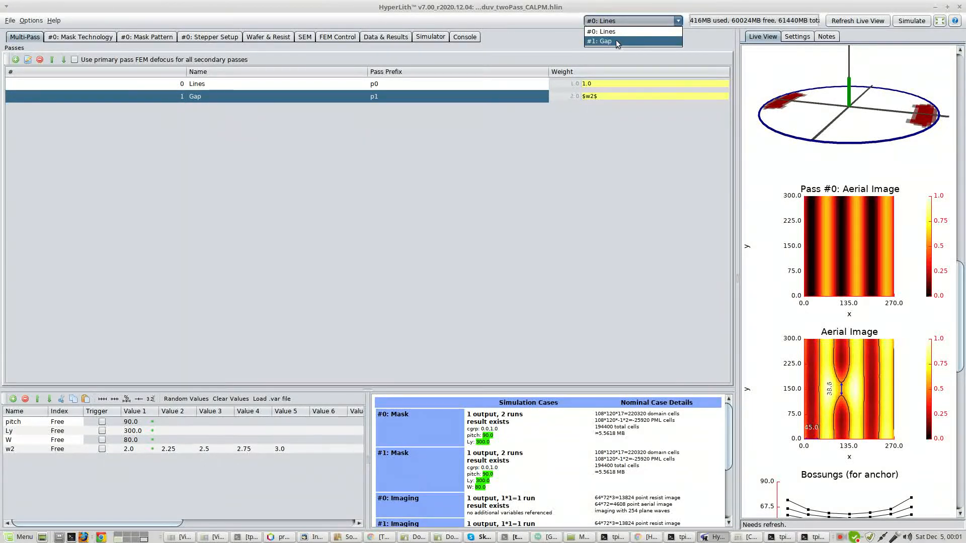
left_click(615, 40)
left_click(86, 38)
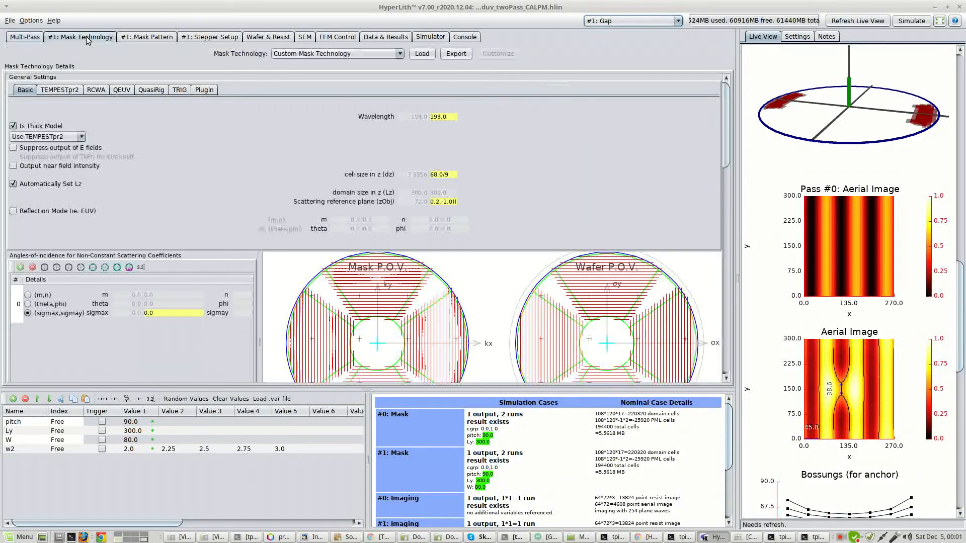
left_click(346, 54)
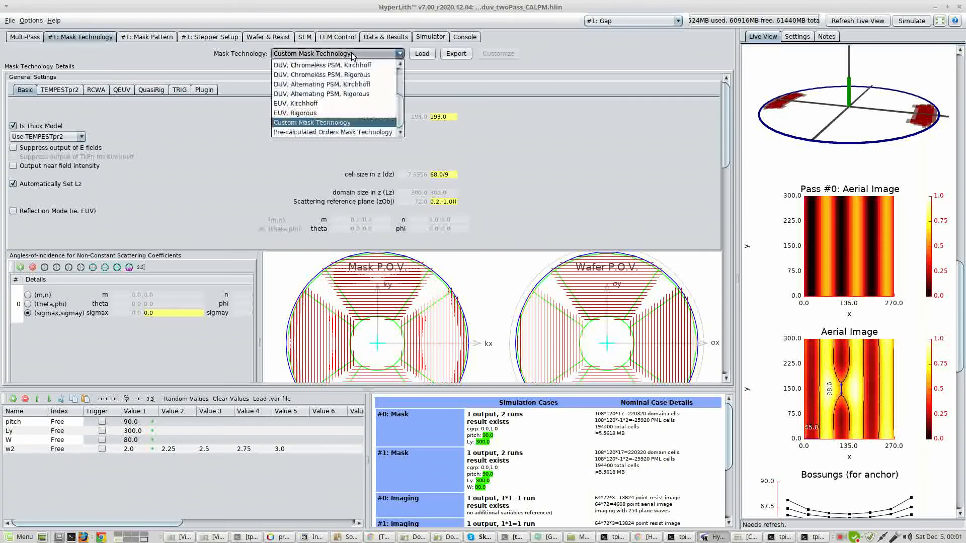
left_click(334, 114)
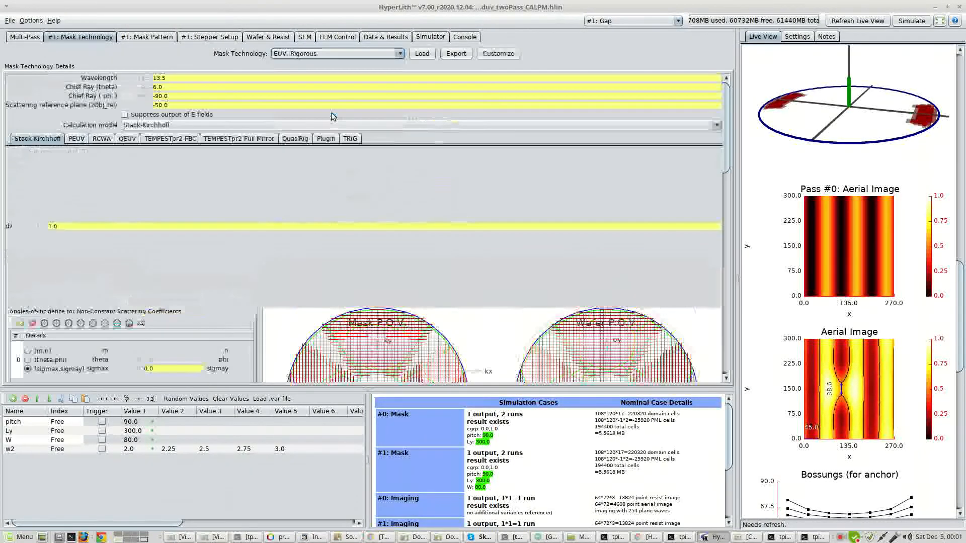
Set the Gap pass's stepper model to EUV, Annular and refresh the live view.
left_click(211, 39)
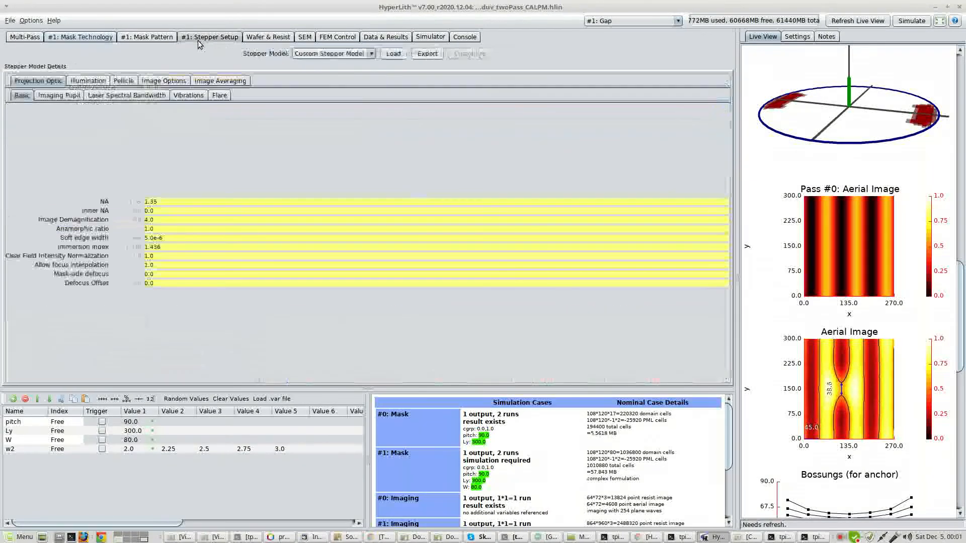
left_click(322, 53)
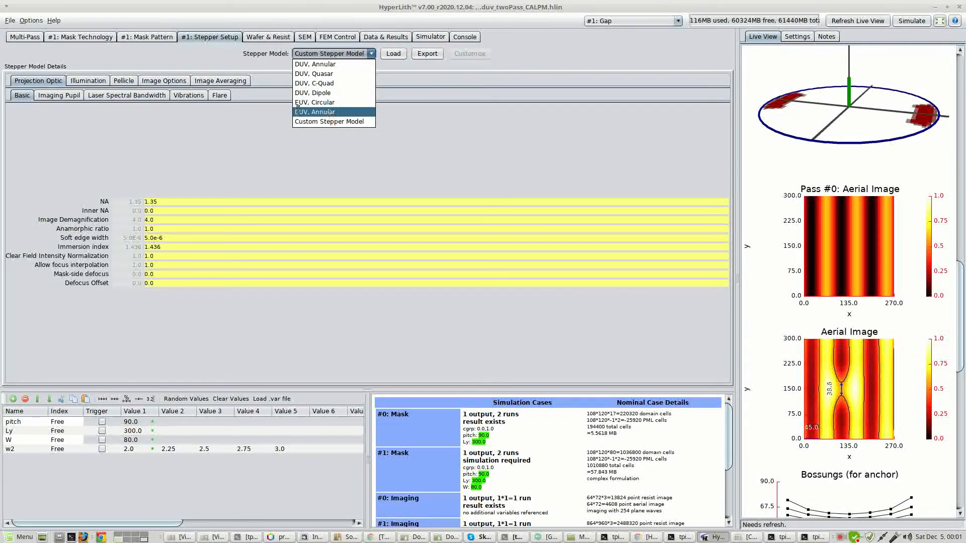
left_click(330, 111)
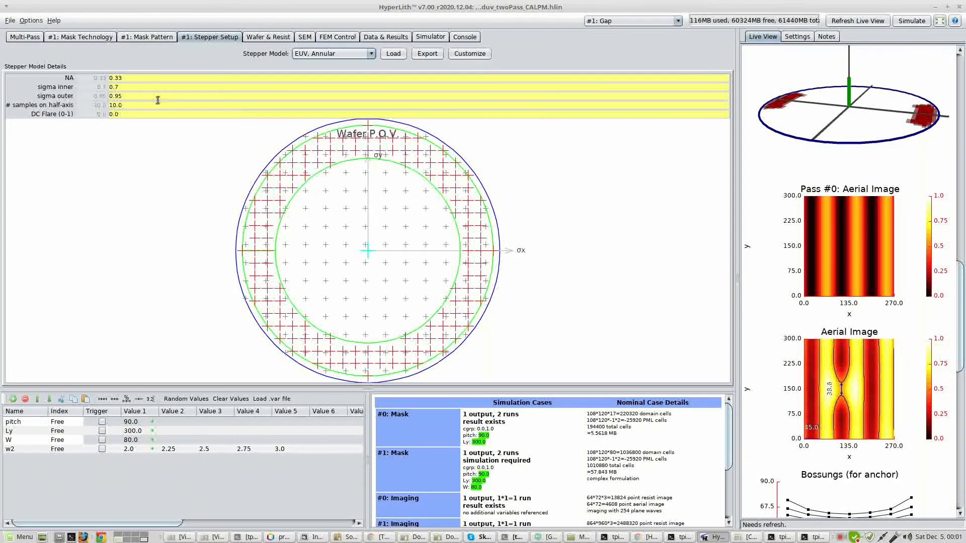
left_click(131, 96)
left_click(150, 37)
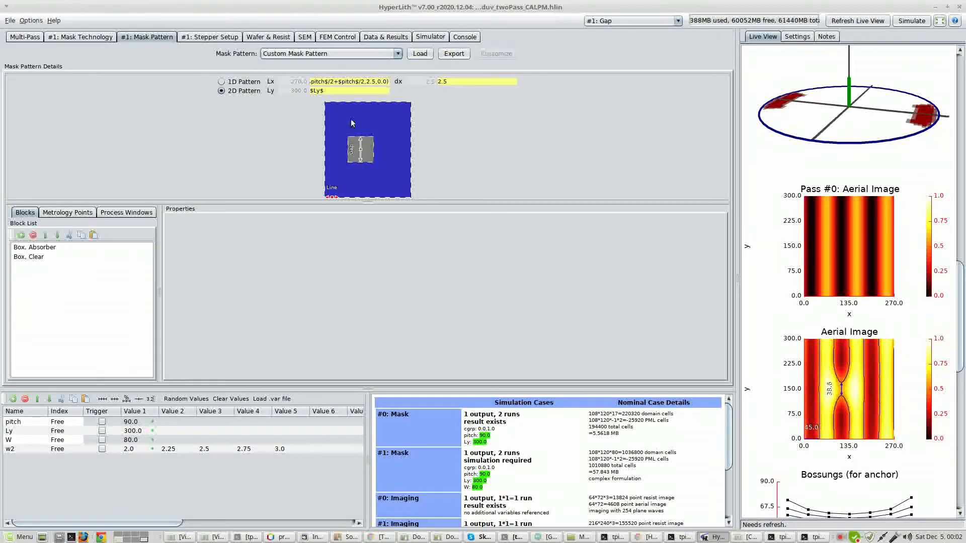
left_click(839, 20)
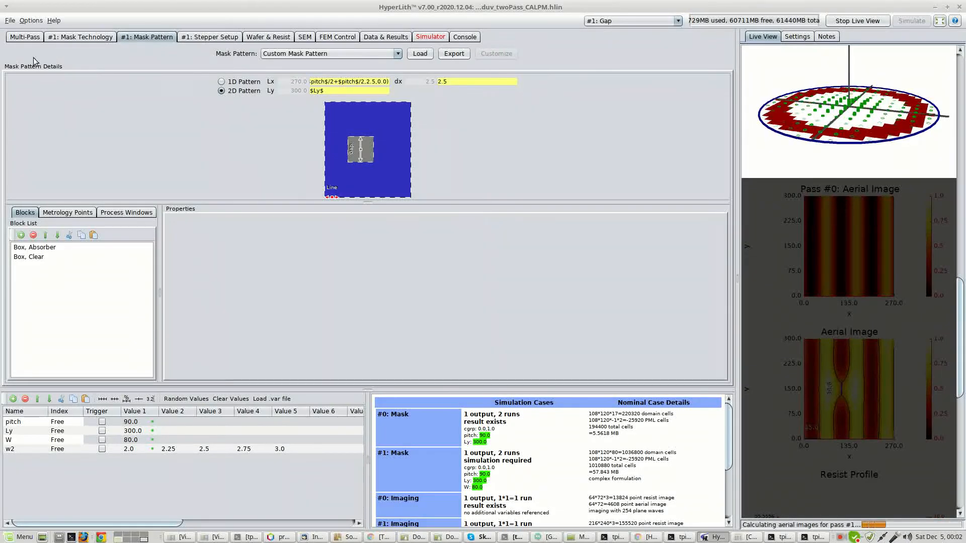
Change the Gap pass mask's calculation model to TRIG.
left_click(81, 37)
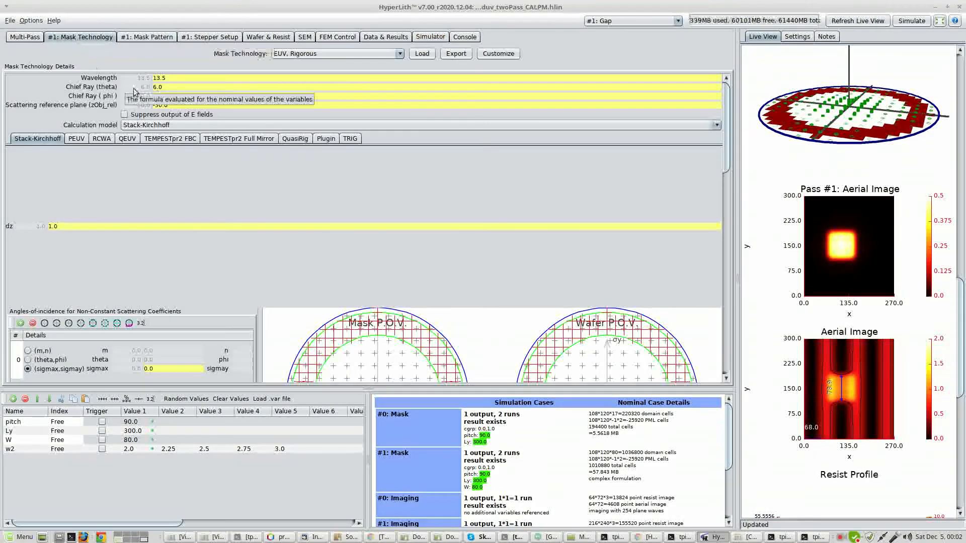
left_click(166, 127)
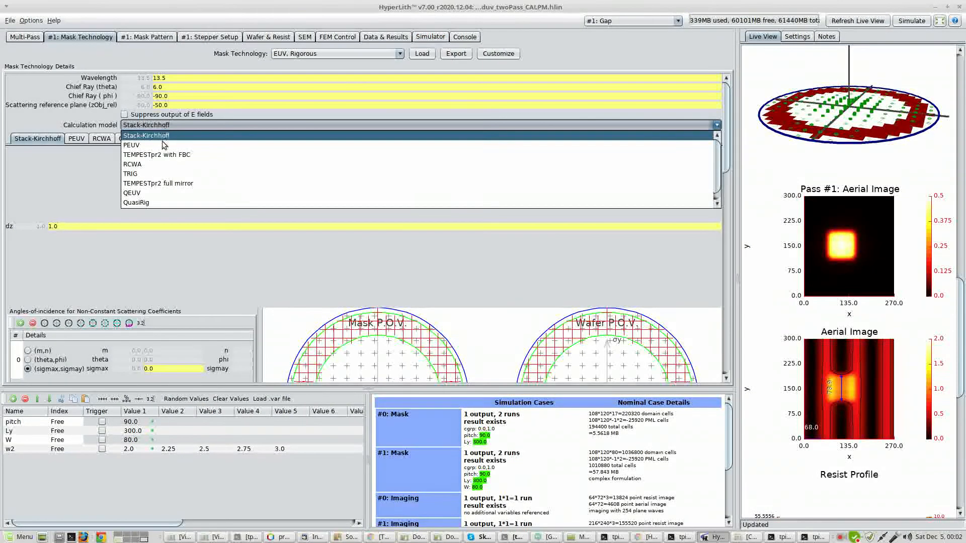
left_click(166, 176)
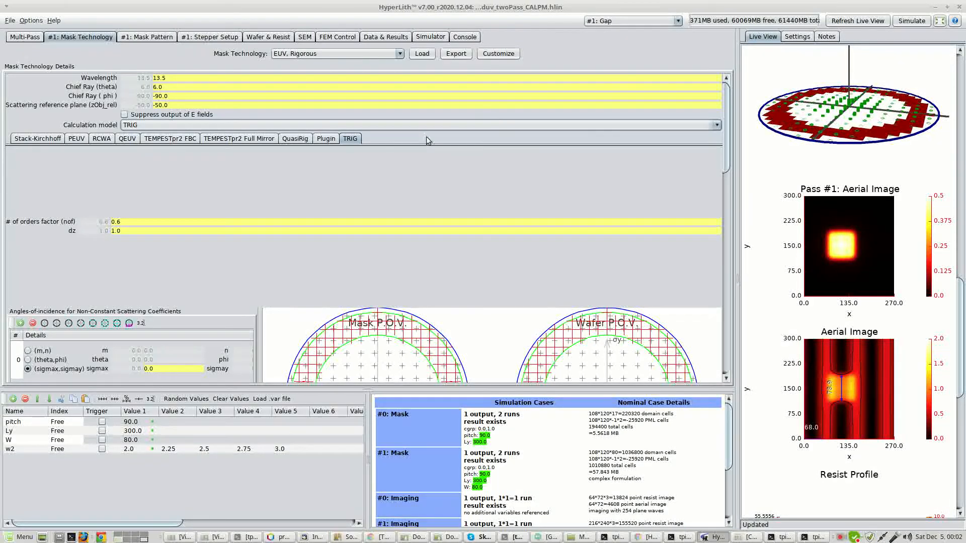
Replace the Gap pass's variable weight with 1 and refresh the live view.
left_click(25, 36)
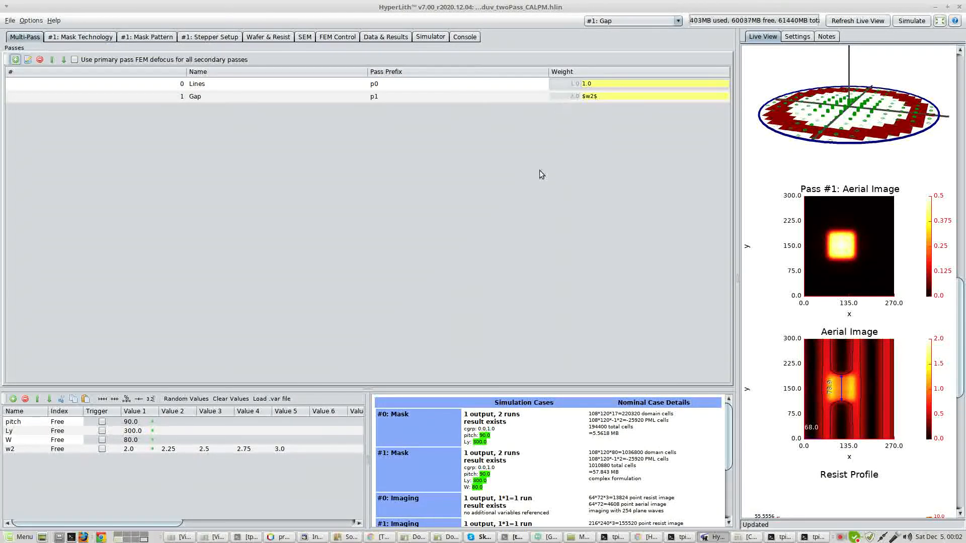
double_click(611, 95)
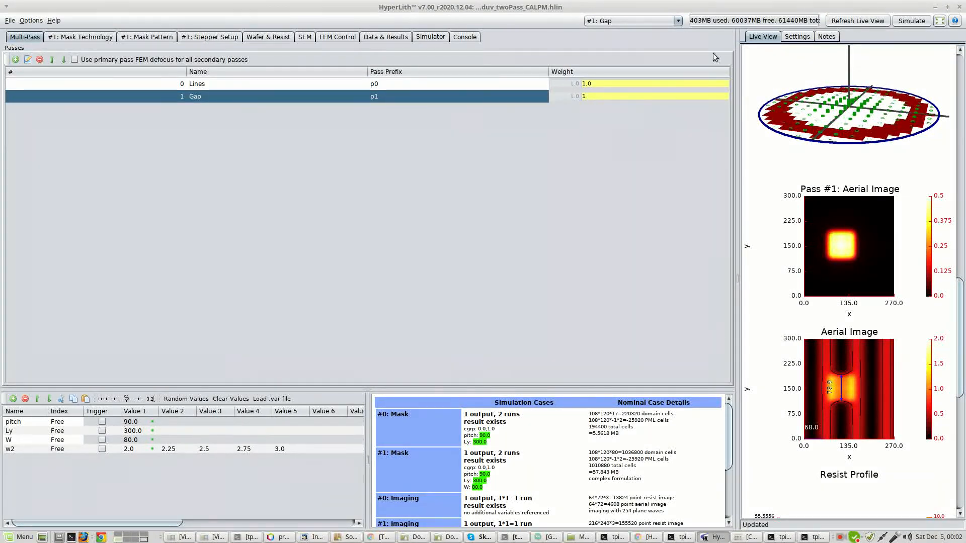
left_click(862, 23)
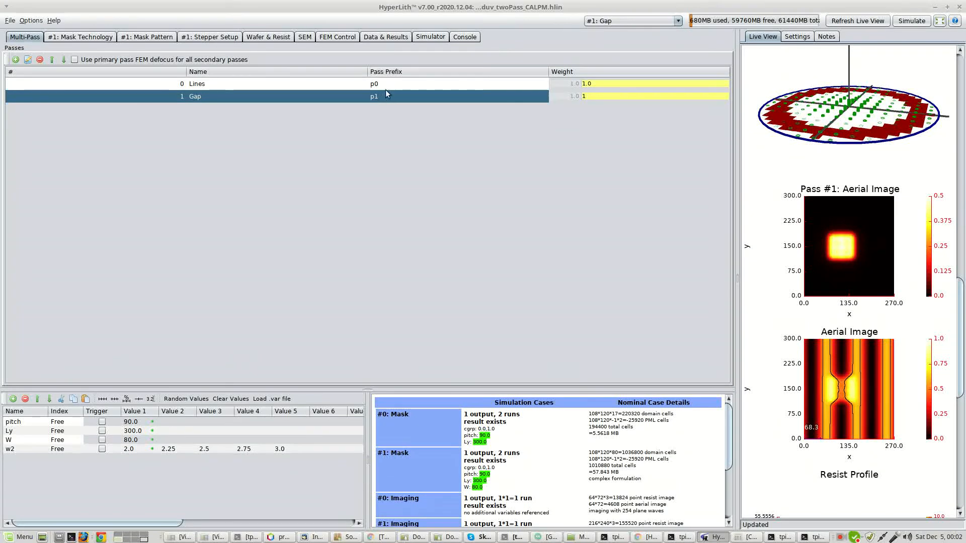
Set the Gap pass weight to 0.5, updating the nominal threshold and live view for it.
double_click(605, 95)
type(".5")
left_click(341, 37)
left_click(37, 131)
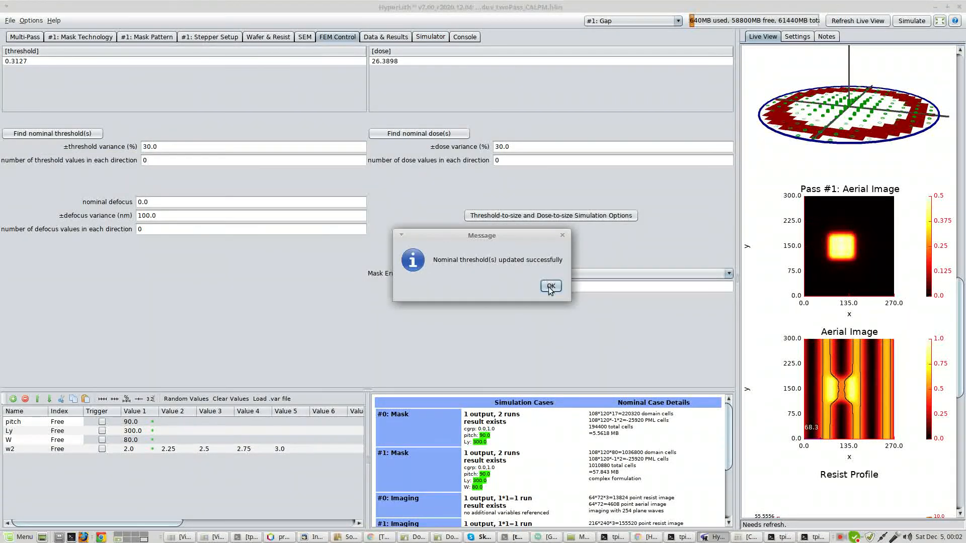
left_click(551, 286)
left_click(863, 21)
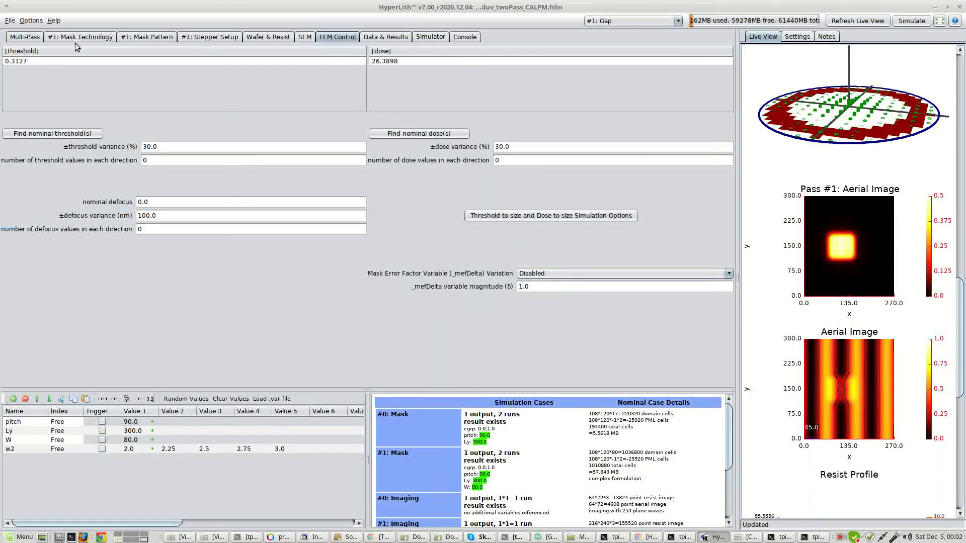
Set the Gap pass weight to 1.5 and refresh the live view.
left_click(25, 36)
double_click(625, 96)
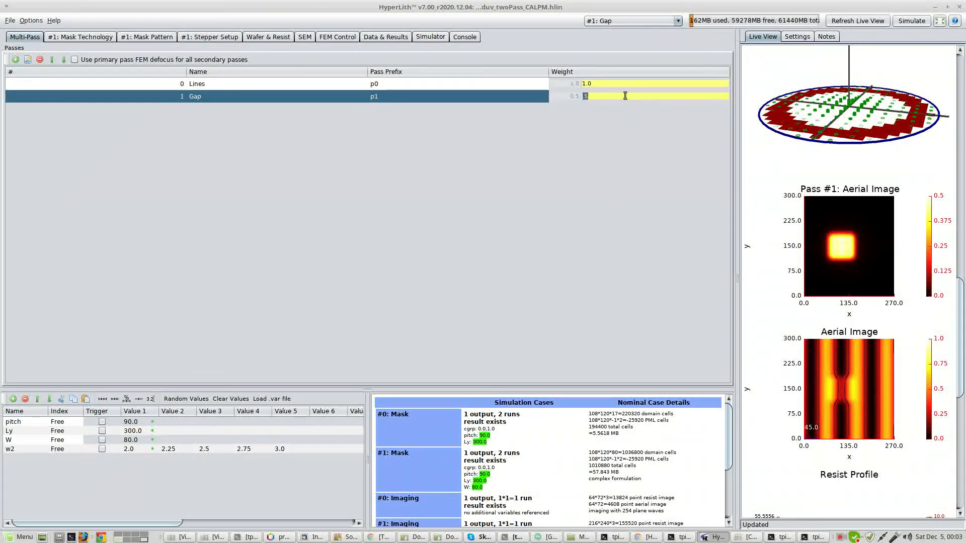
type("1.5")
key("Return")
left_click(853, 24)
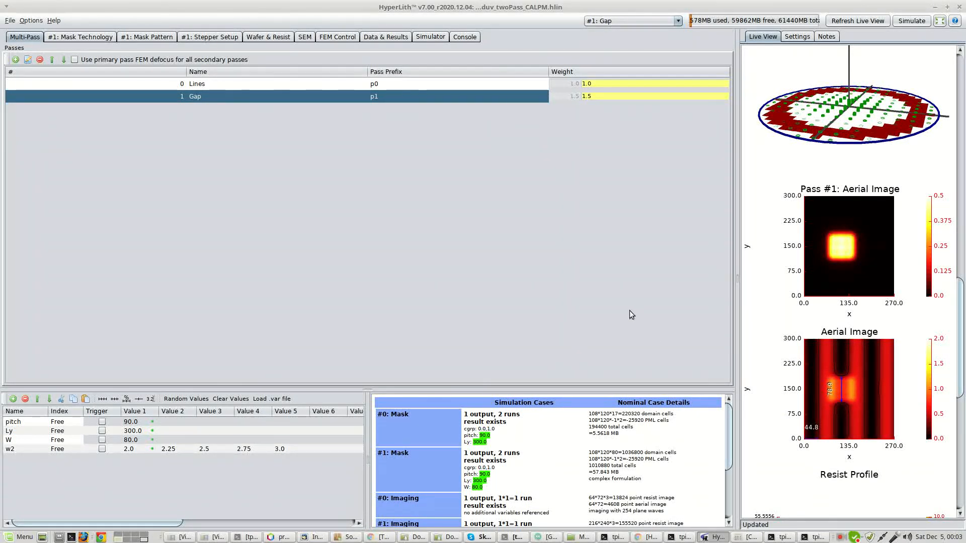
left_click(31, 21)
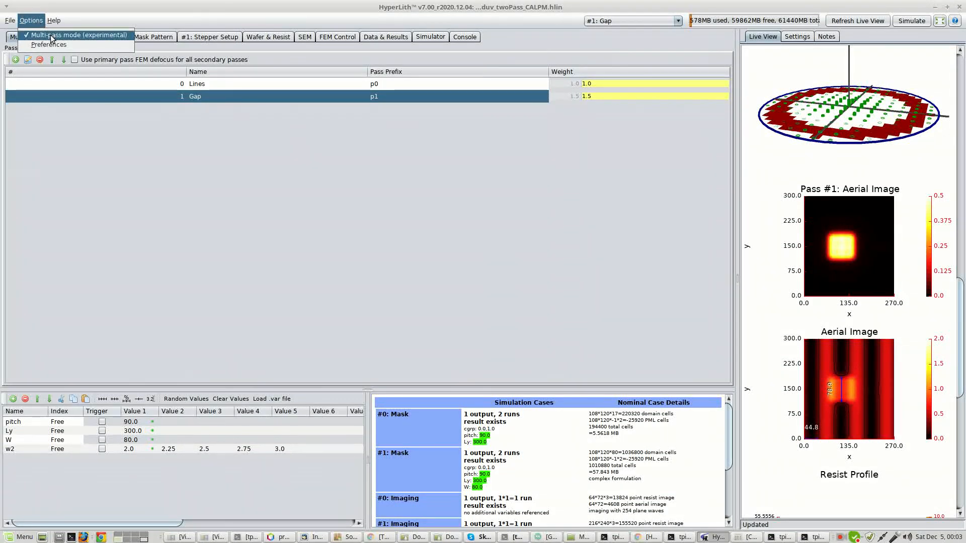
left_click(85, 170)
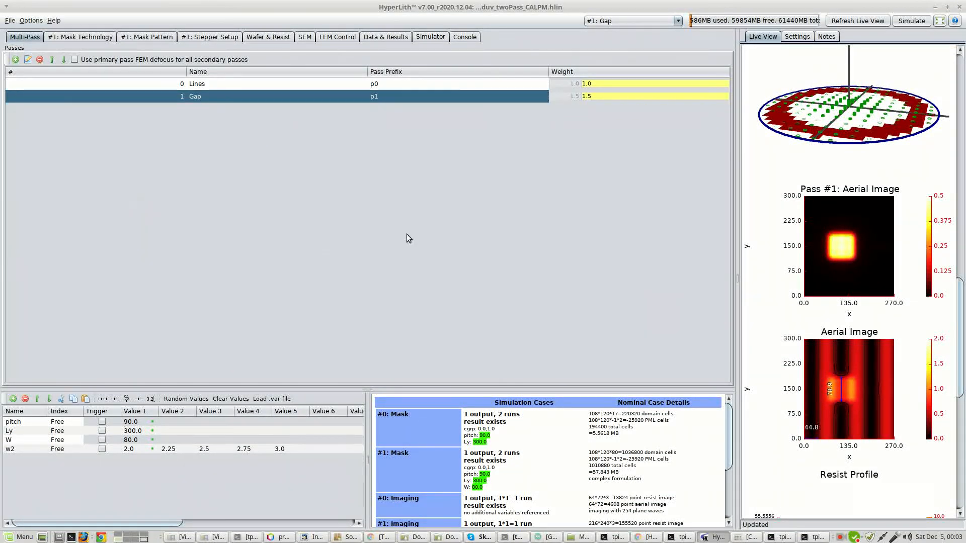